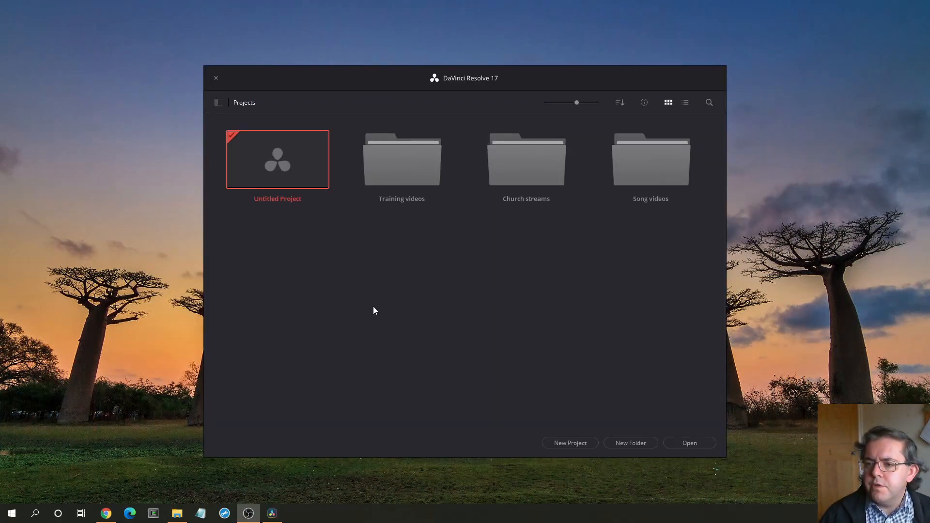
Create a new project named DVD in the Church streams / 2021-03-21 project folder
double_click(509, 174)
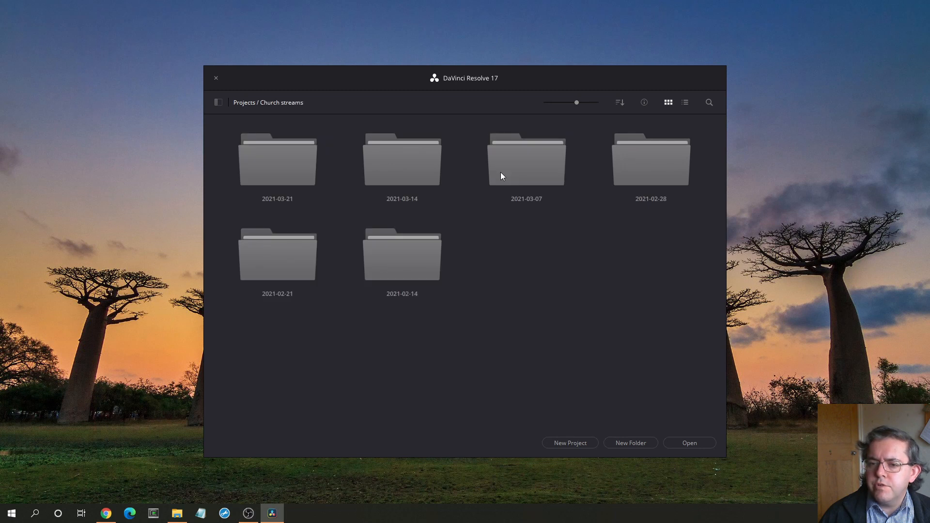
double_click(300, 170)
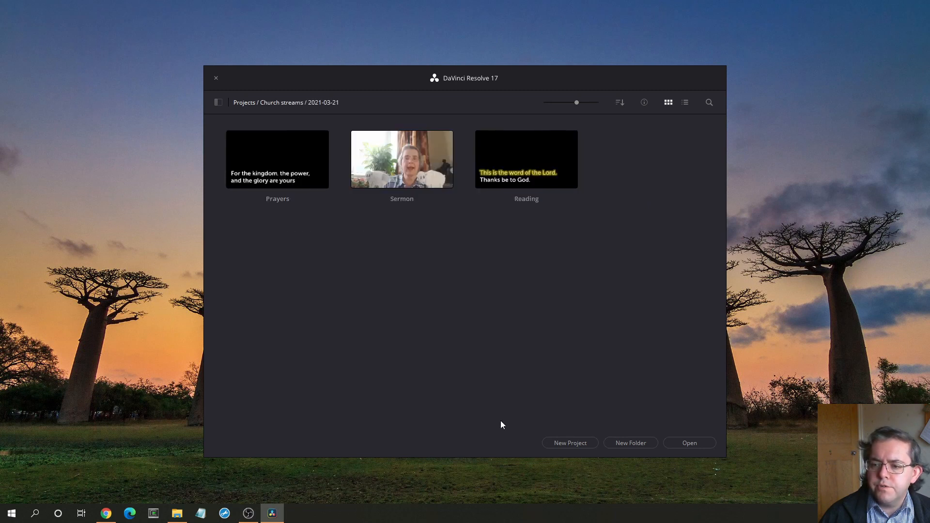
click(575, 446)
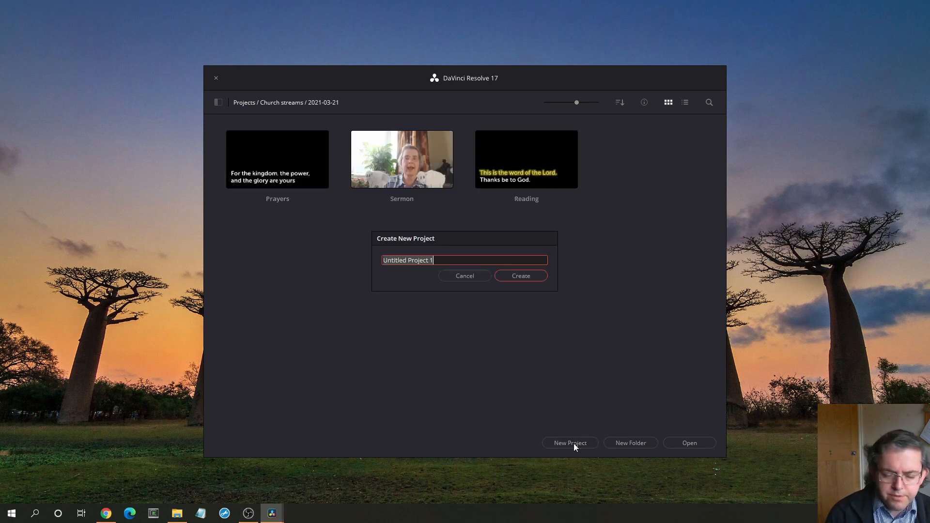
text(DVD)
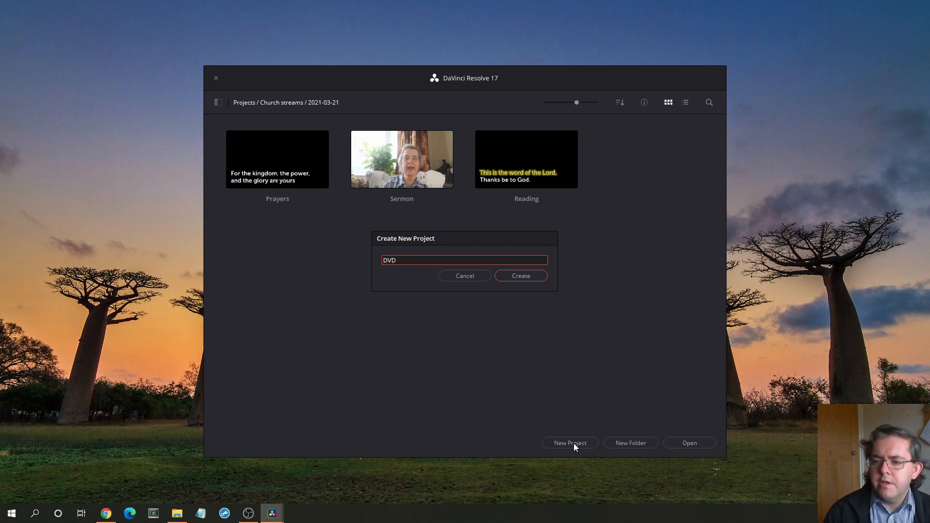
key(Return)
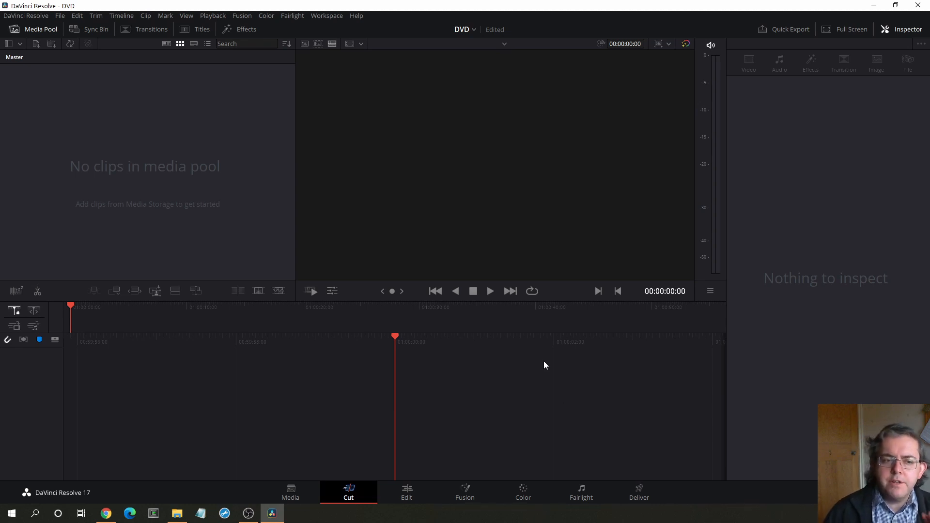
Set the project's timeline frame rate to 25 frames per second and save the project settings
click(62, 16)
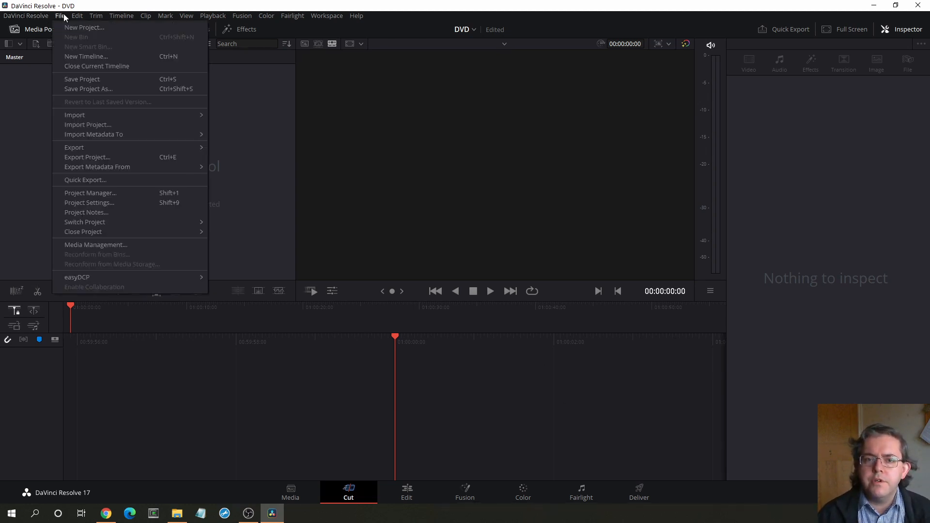
click(88, 204)
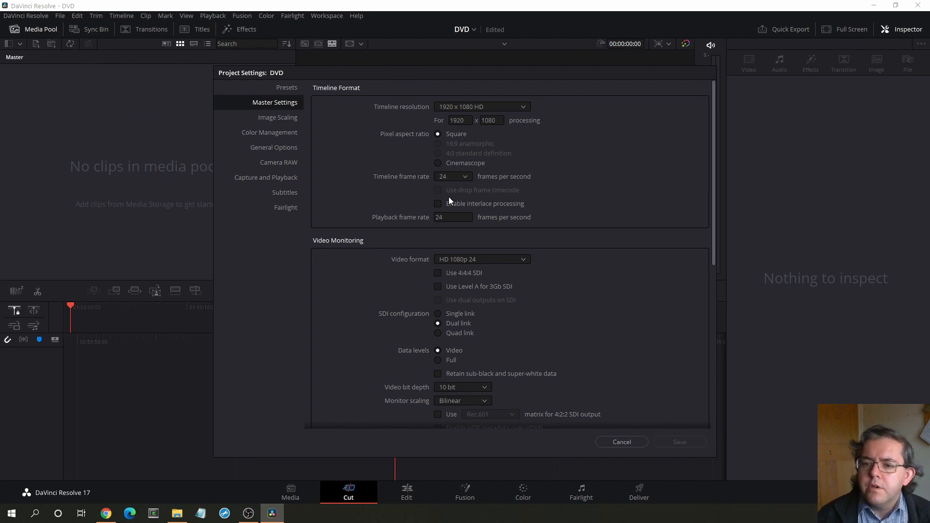
click(465, 176)
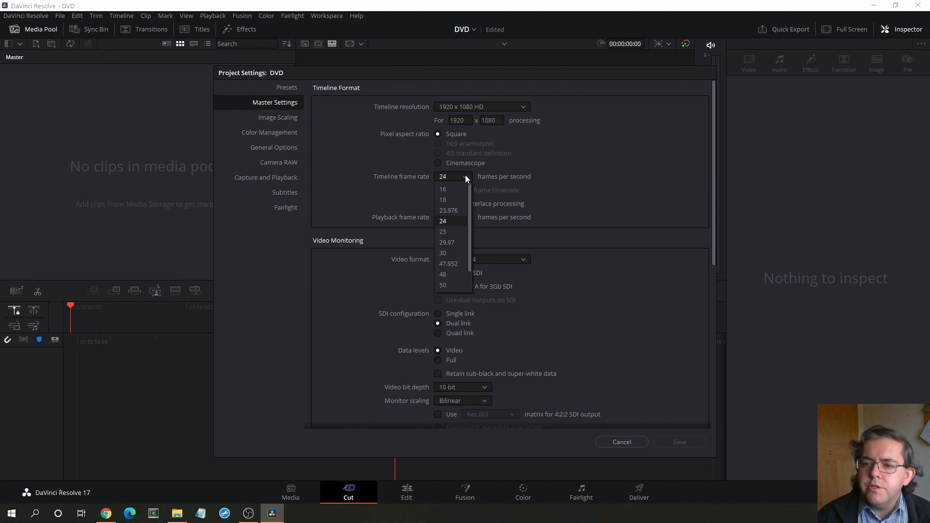
click(443, 232)
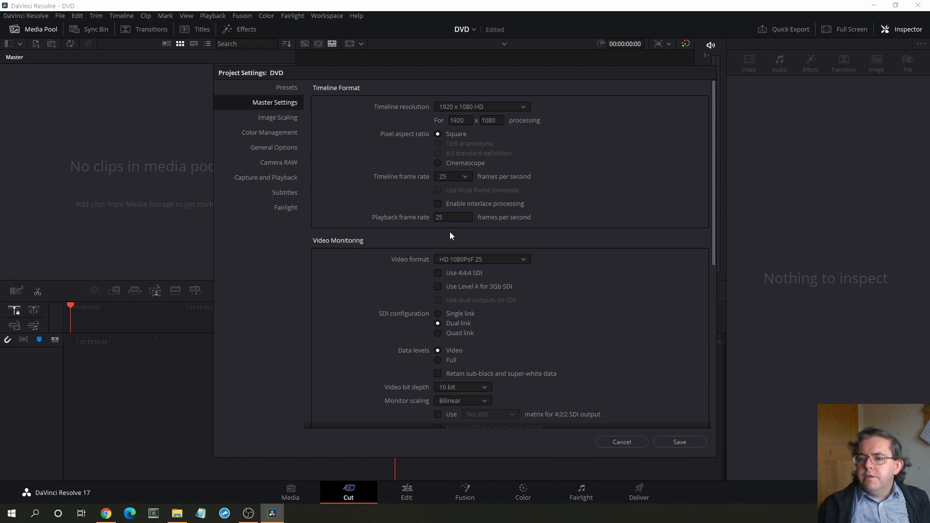
click(693, 443)
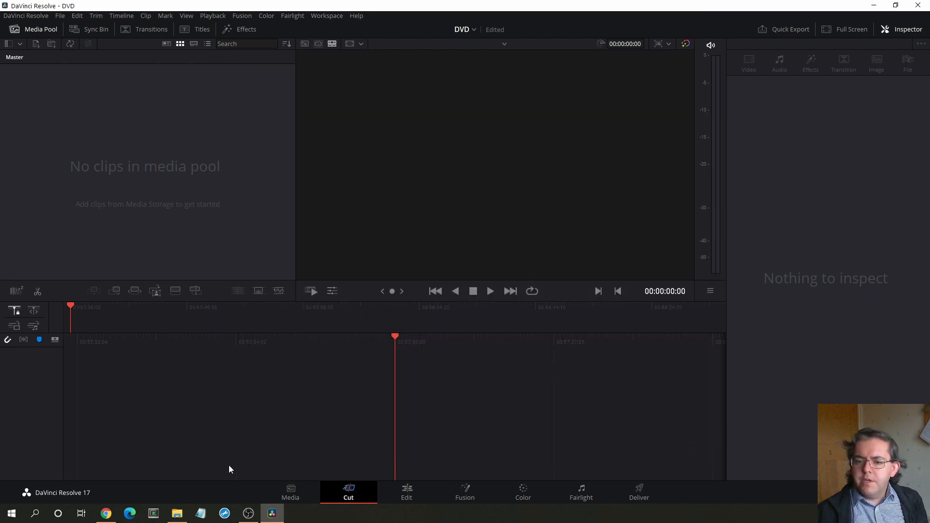
click(177, 513)
drag(386, 238, 108, 180)
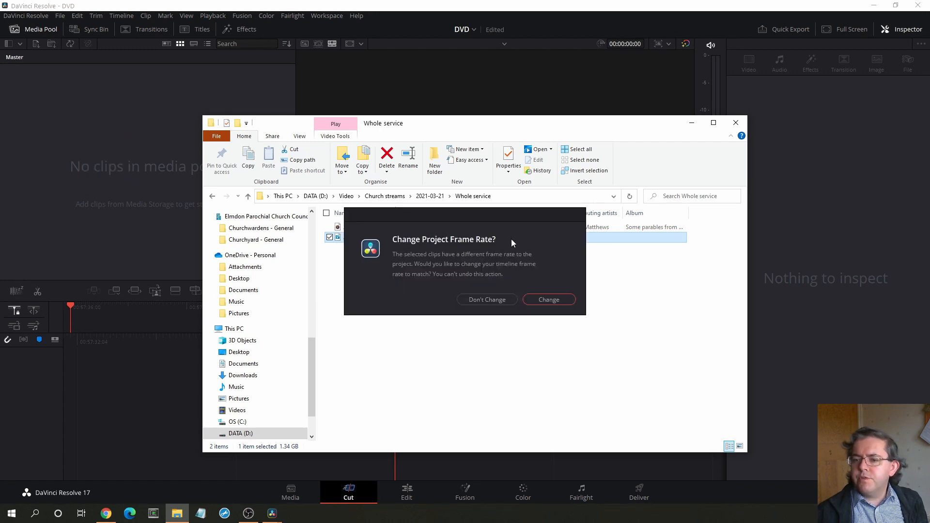
click(490, 301)
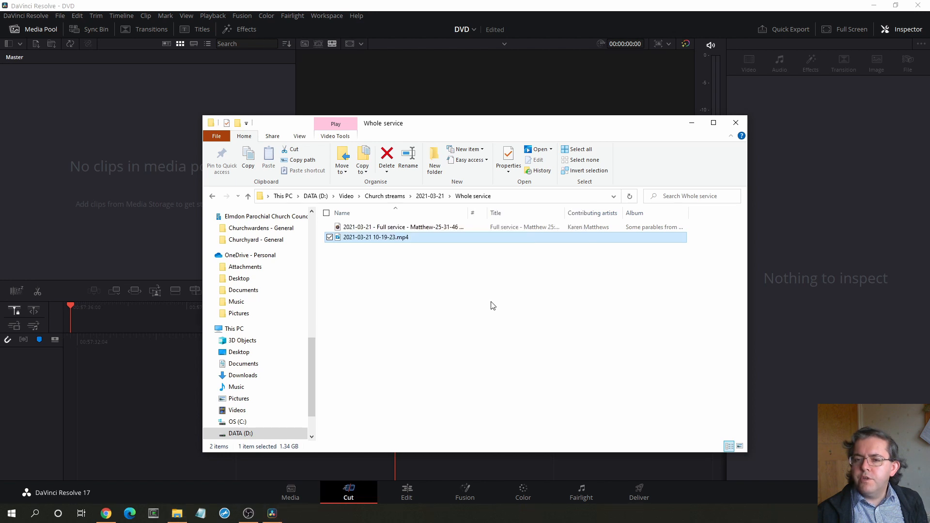
click(428, 3)
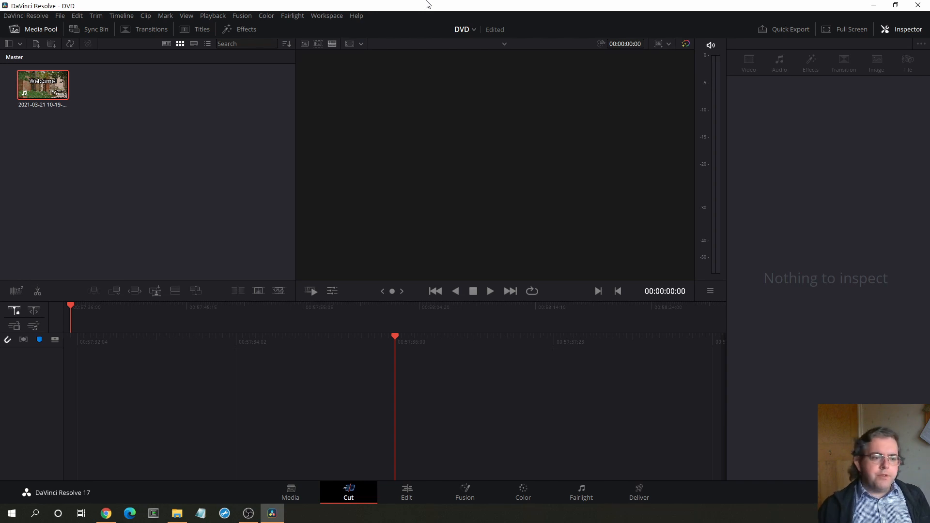
Import 2021-03-21-Advert.jpg from the 2021-03-21 Advert folder into the media pool and show it in the viewer
click(176, 518)
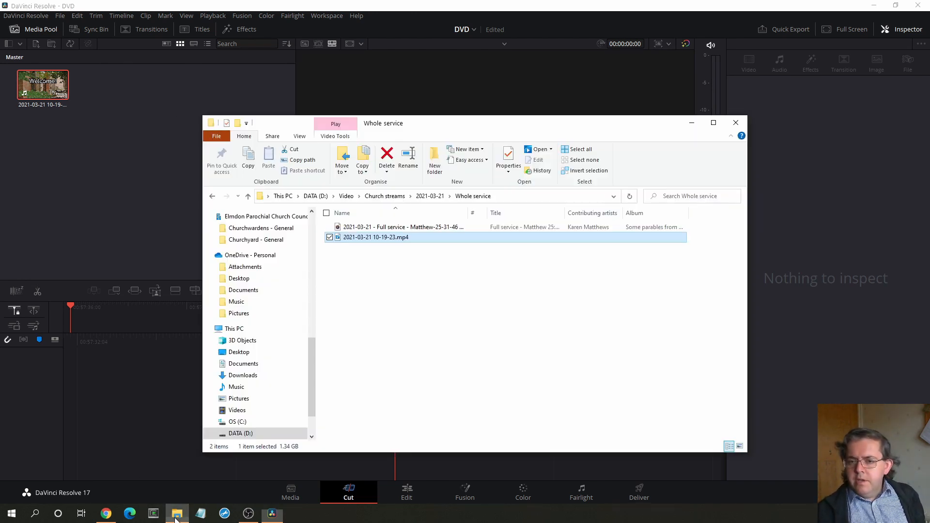
click(430, 196)
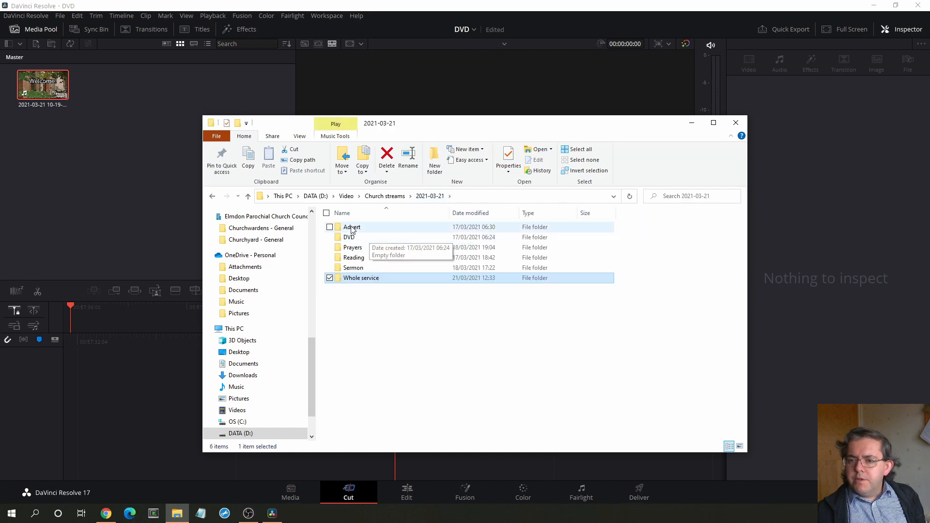
double_click(352, 228)
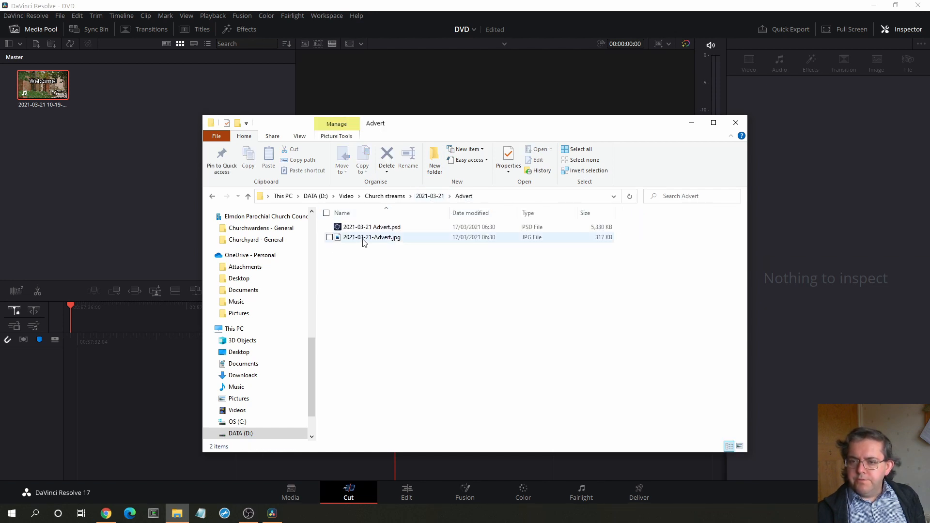
drag(364, 243, 74, 202)
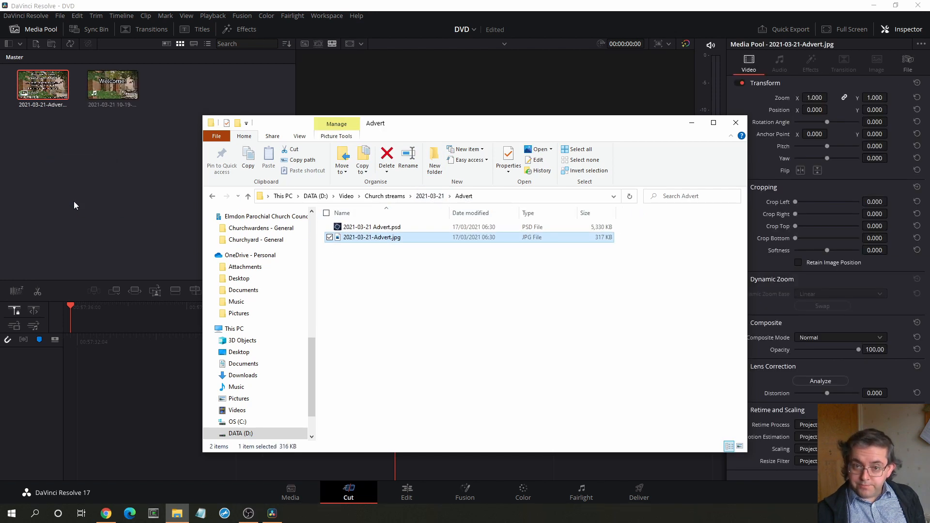
click(74, 202)
click(44, 91)
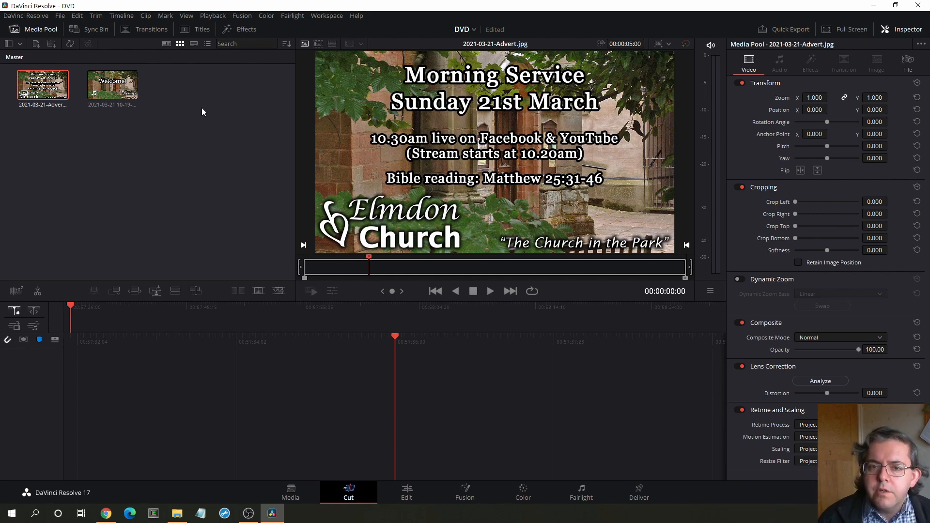
Find where the closing audio ends in the service recording and set the clip's out point at about 00:49:44
click(112, 89)
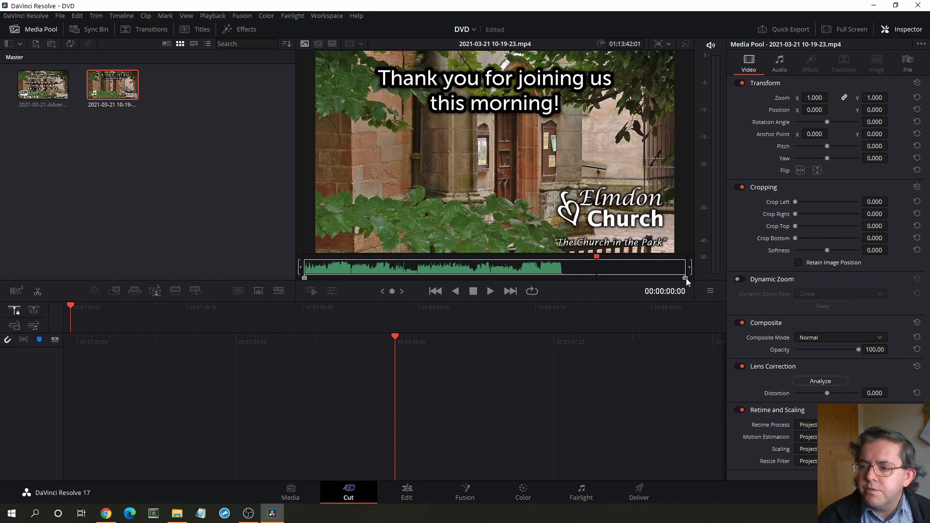
drag(686, 278, 667, 277)
drag(596, 257, 563, 262)
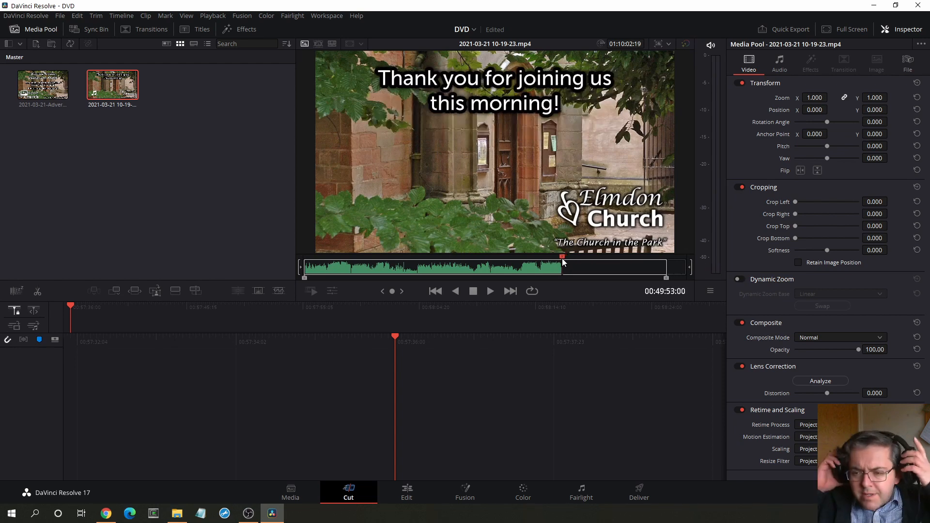
click(493, 291)
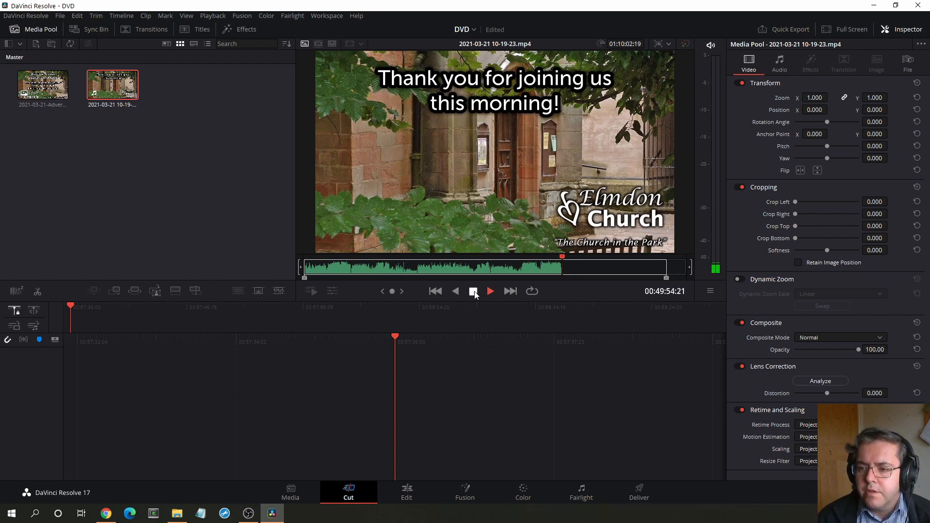
click(474, 292)
click(560, 262)
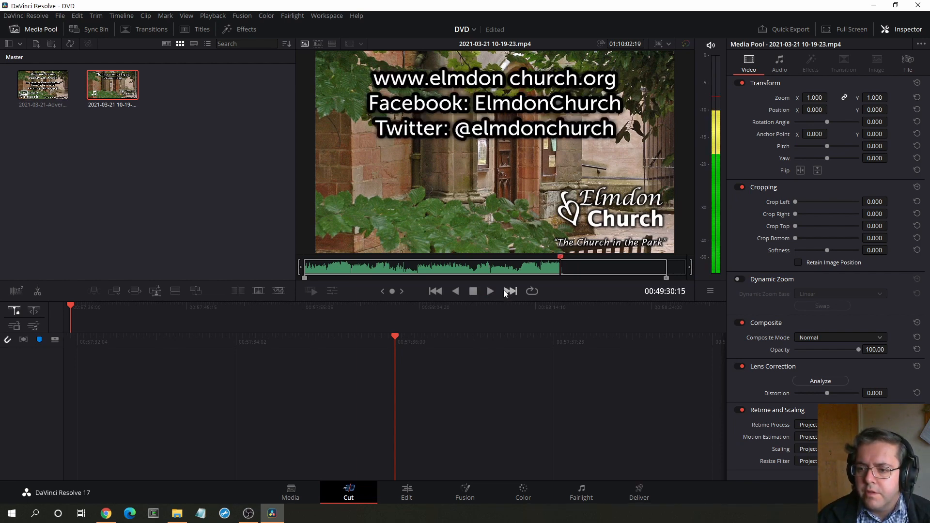
click(490, 292)
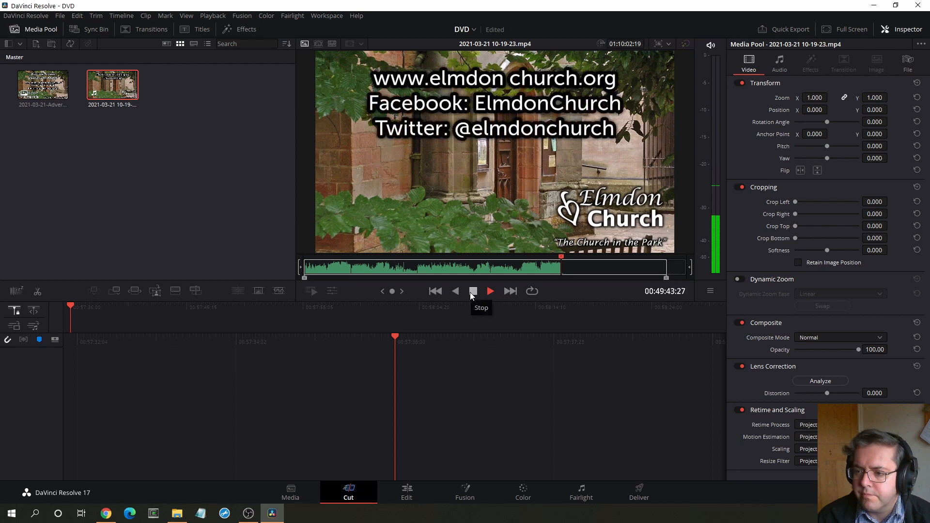
key(o)
click(473, 291)
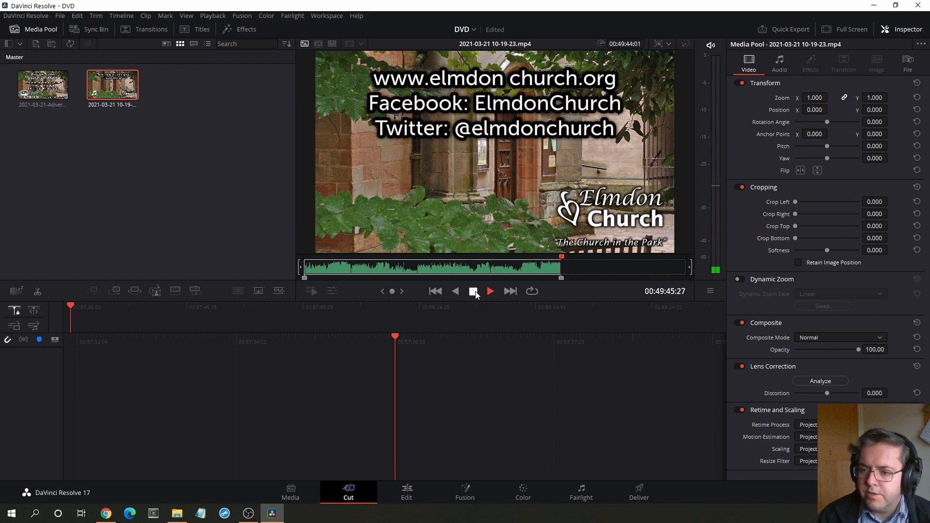
Set the service recording's in point at about 00:12:09, where the welcome slides dissolve to the opening speaker
drag(566, 260, 366, 260)
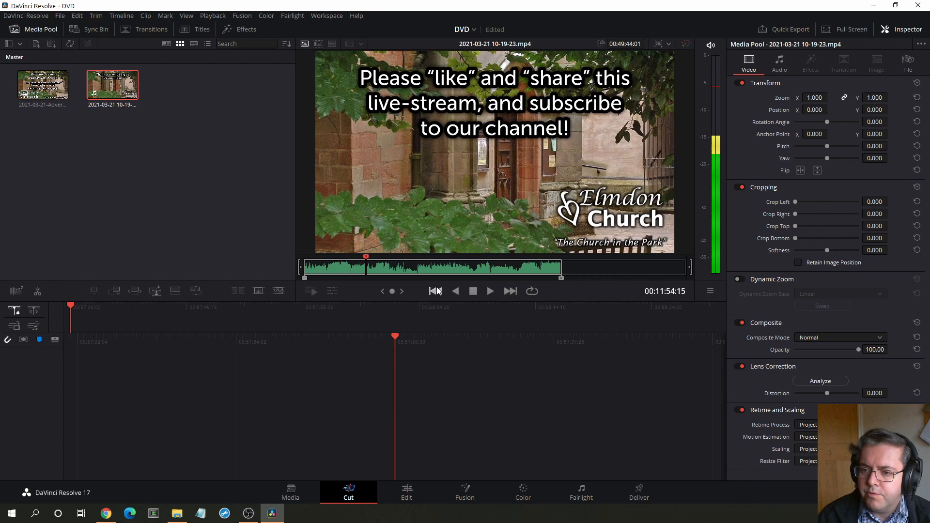
click(491, 291)
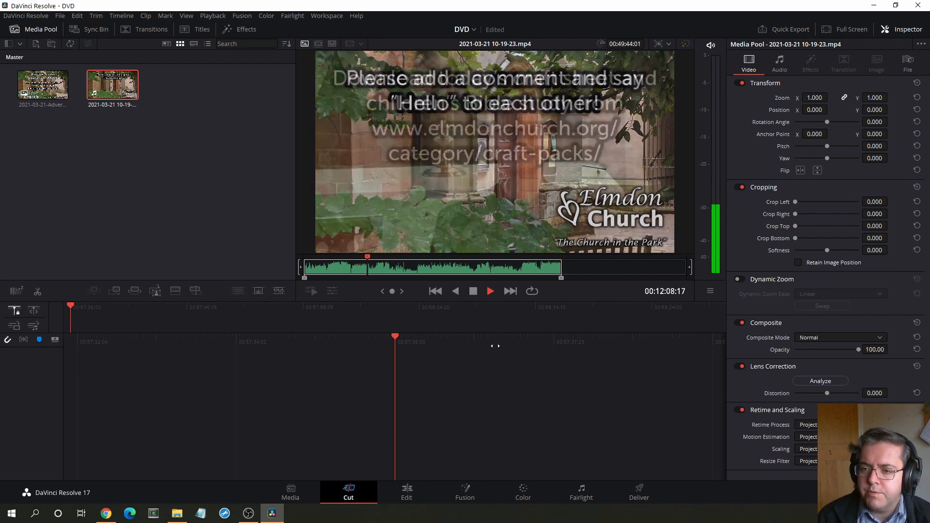
key(i)
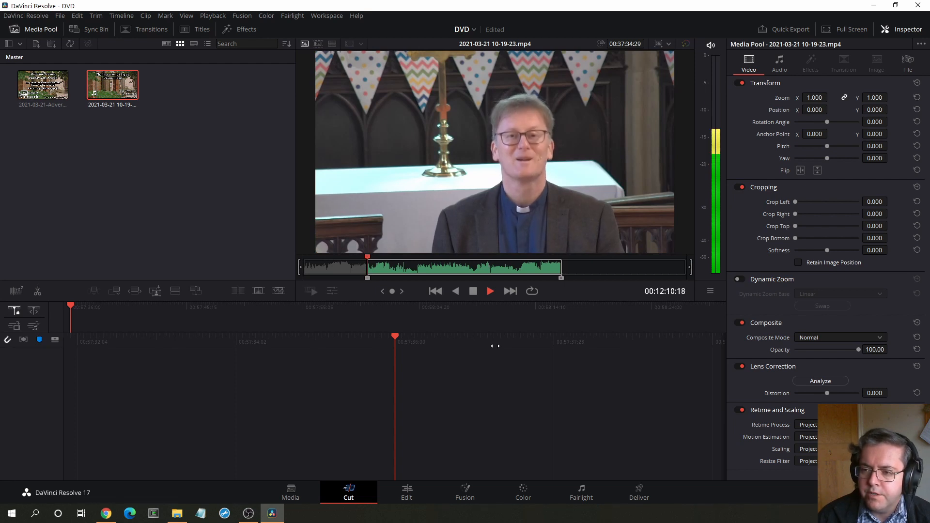
click(472, 291)
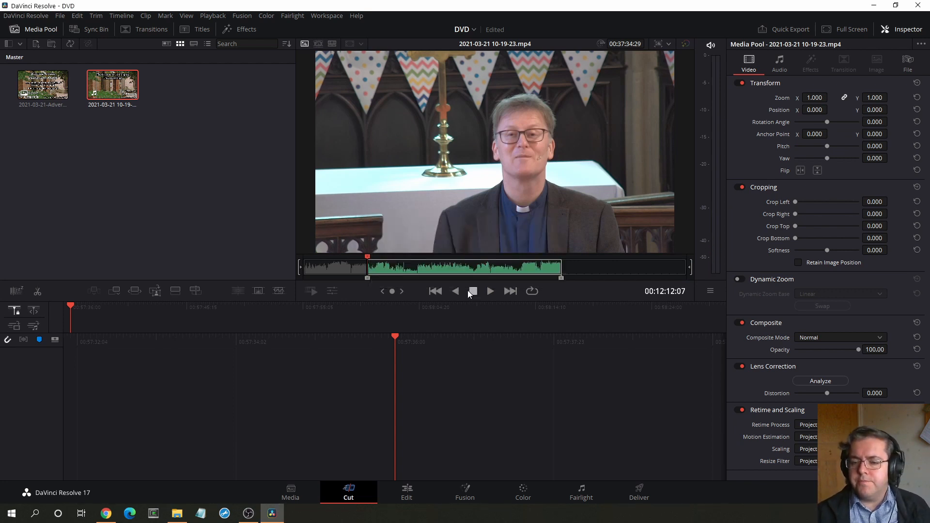
On the Edit page, place the advert image at the timeline start, followed directly by the trimmed service recording
click(406, 497)
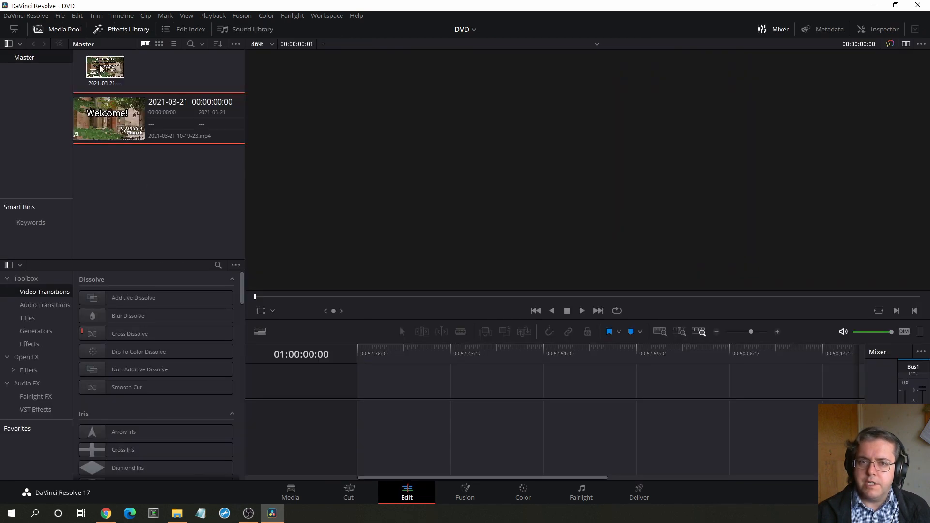
drag(101, 68, 361, 397)
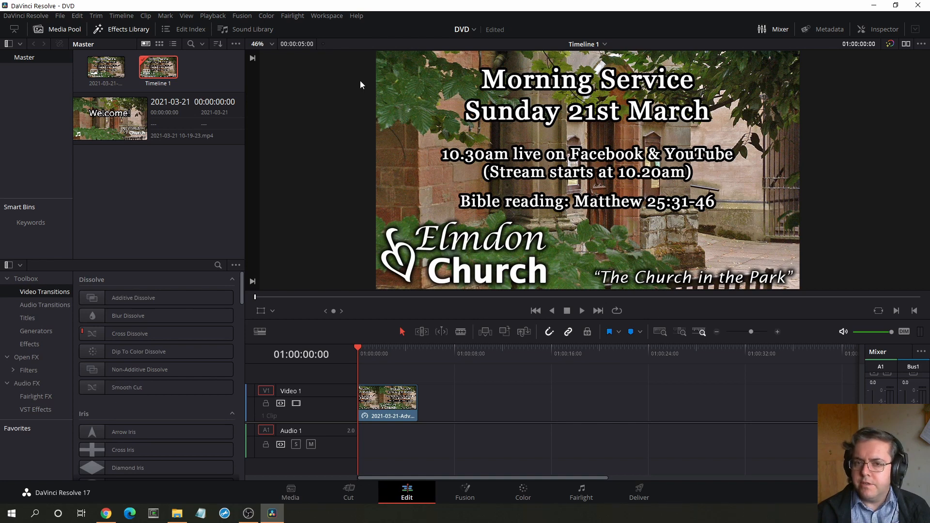
mouse_move(105, 68)
mouse_down()
mouse_move(245, 154)
mouse_move(507, 356)
mouse_move(437, 400)
mouse_move(446, 361)
mouse_move(206, 179)
mouse_move(143, 87)
mouse_move(108, 74)
mouse_up()
drag(110, 116, 428, 408)
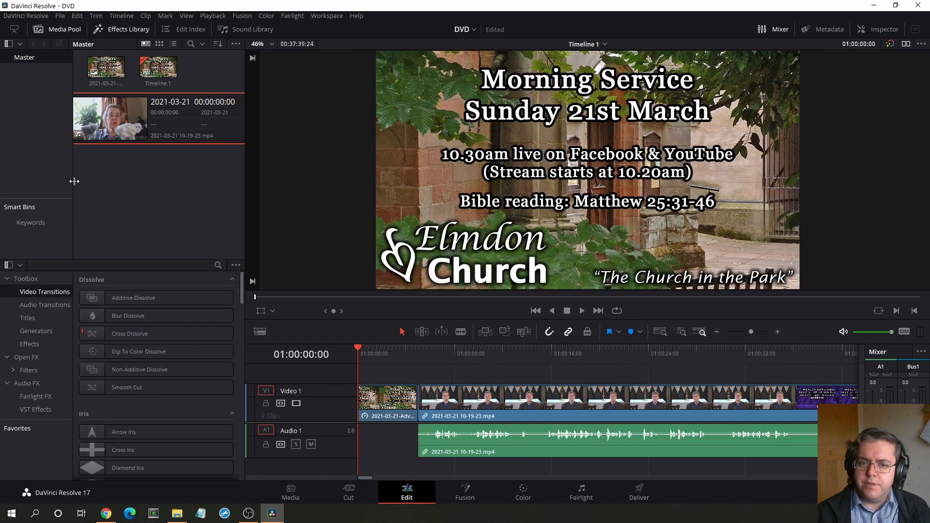
Add a Cross Dissolve between the advert image and the service recording, and play back the transition
drag(129, 334, 425, 403)
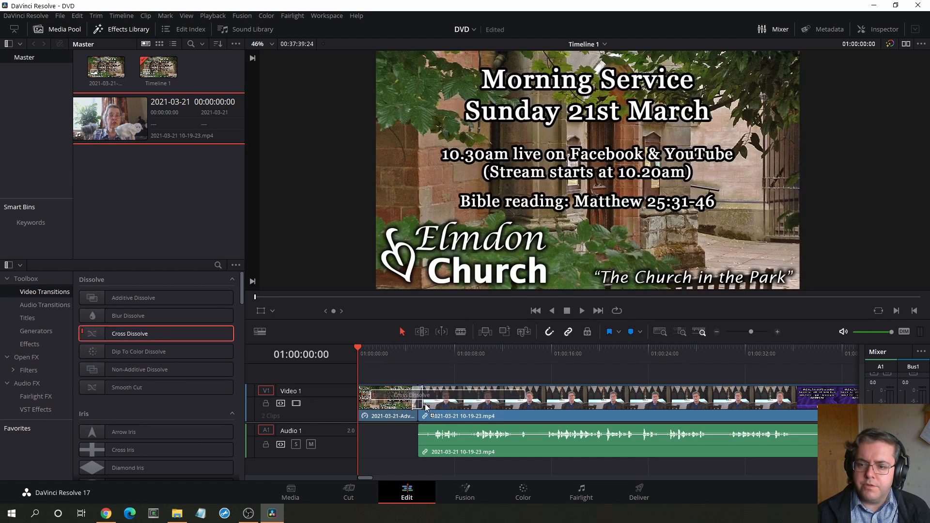
click(405, 356)
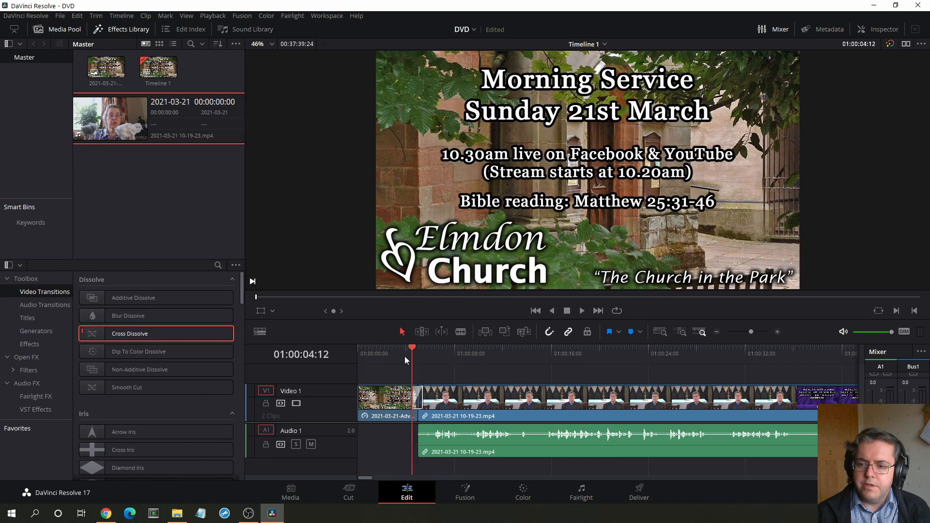
click(583, 311)
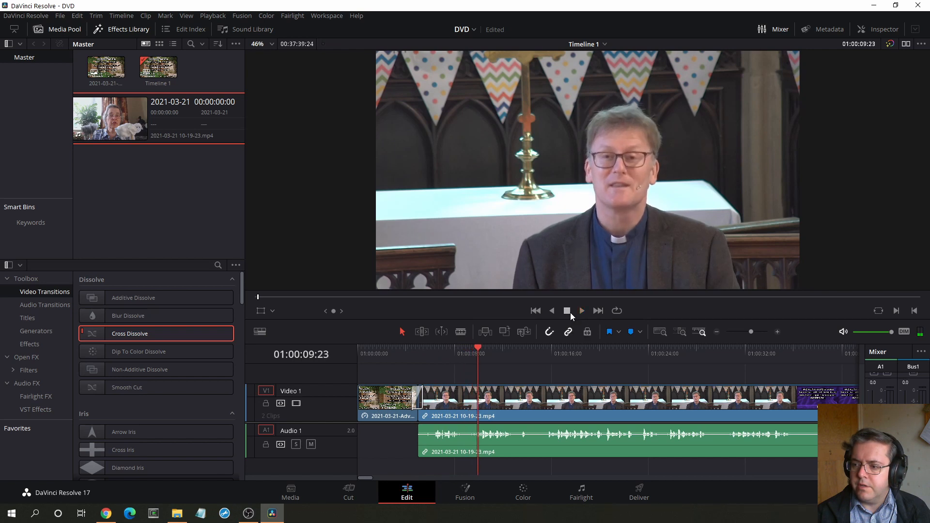
click(598, 310)
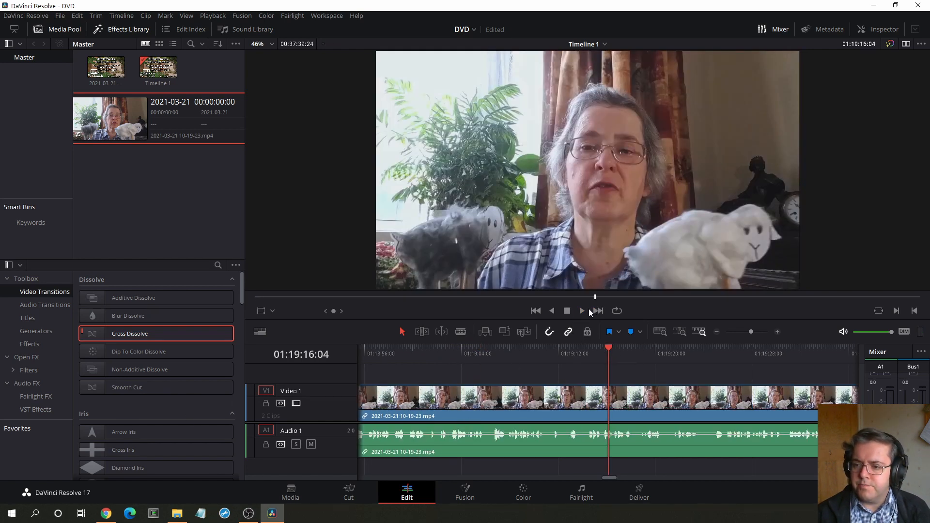
Add a Cross Dissolve at the end of the service recording and scrub back to about 01:37:23
click(598, 311)
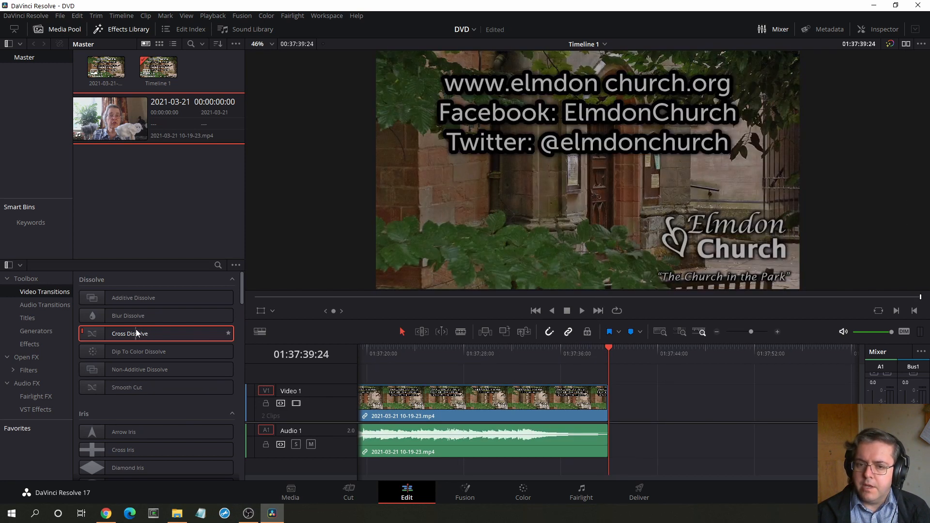
drag(136, 334, 619, 401)
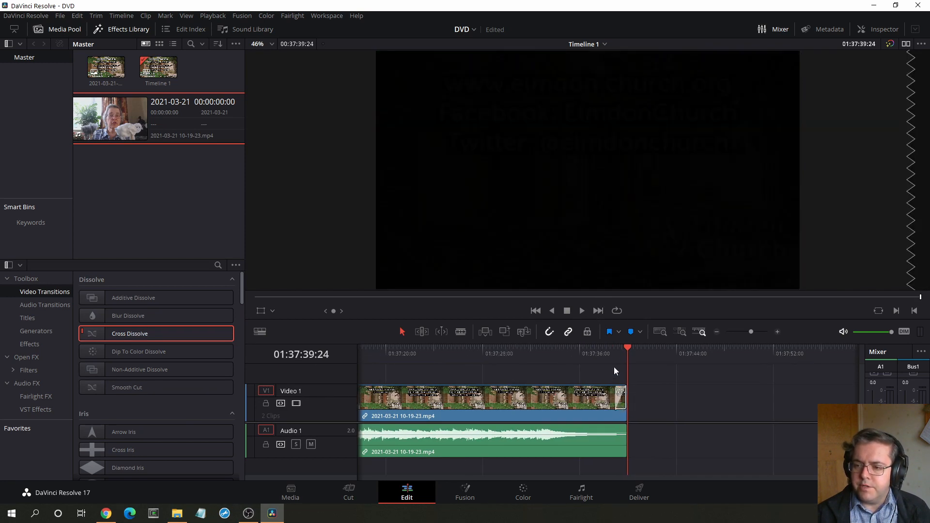
drag(624, 349, 423, 349)
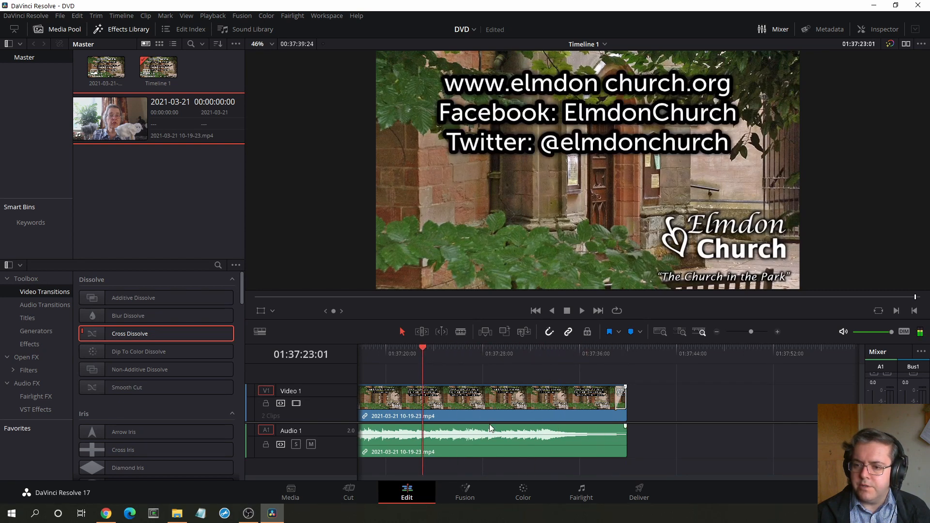
Normalize the service recording's audio levels on the Edit page and play back the closing slides
right_click(485, 438)
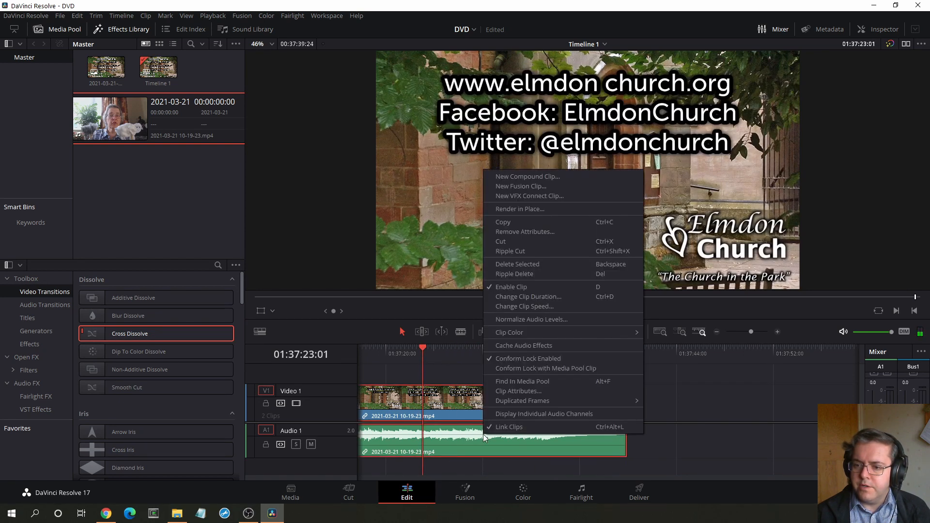
click(521, 319)
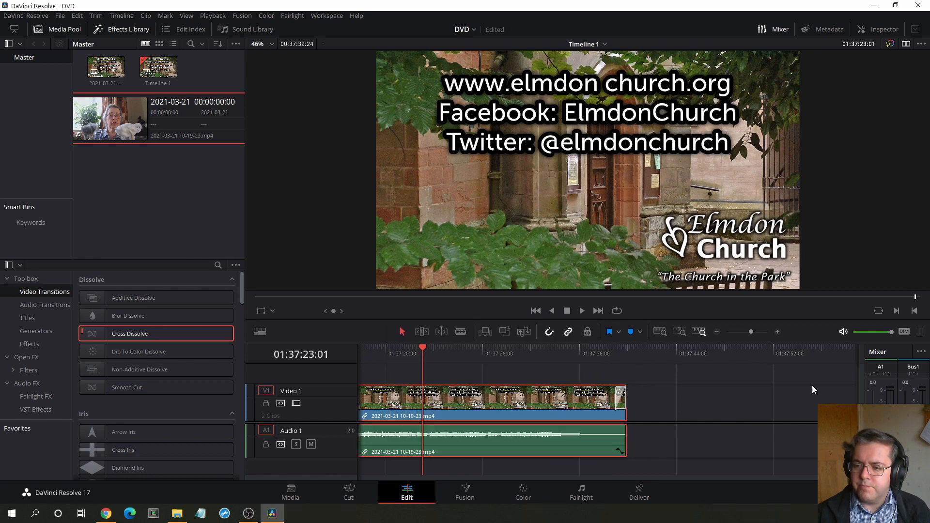
click(582, 311)
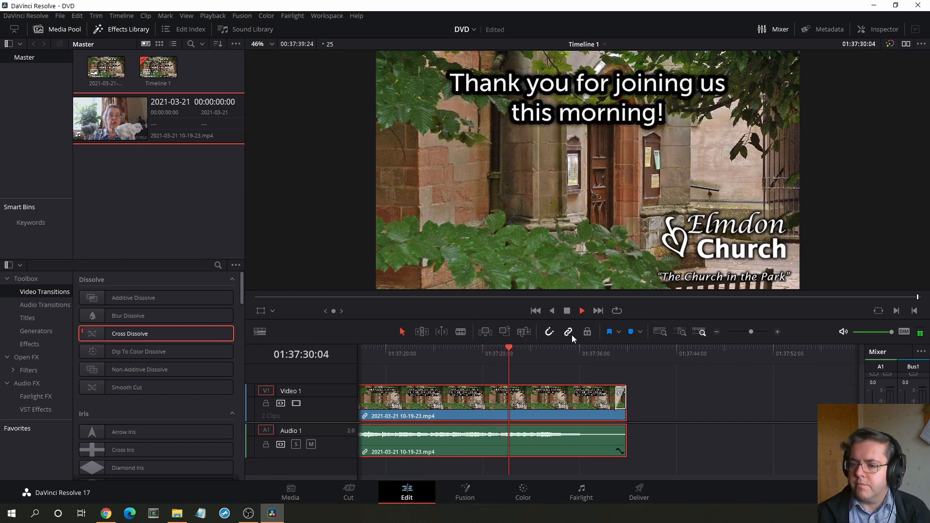
click(568, 310)
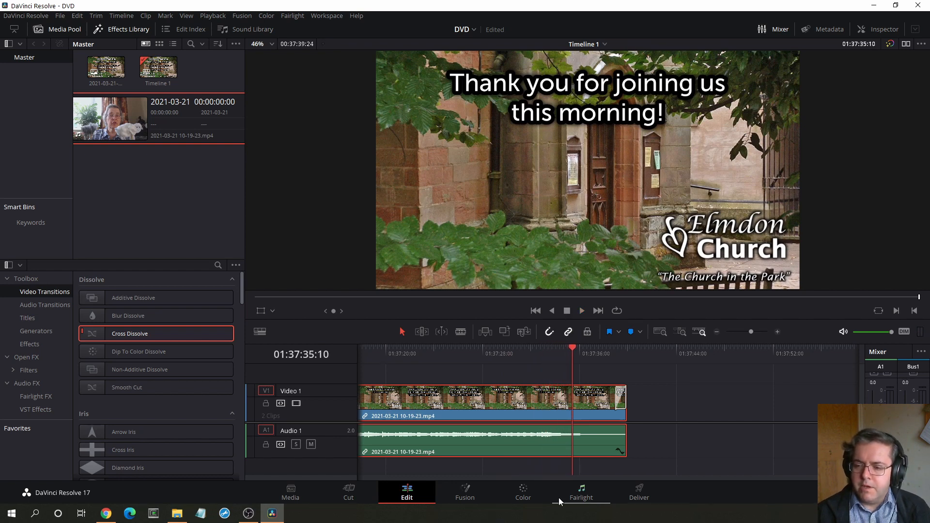
On the Fairlight page, play back the service audio and normalize the clip in Sample Peak Program mode at -1.0 dBFS
click(577, 495)
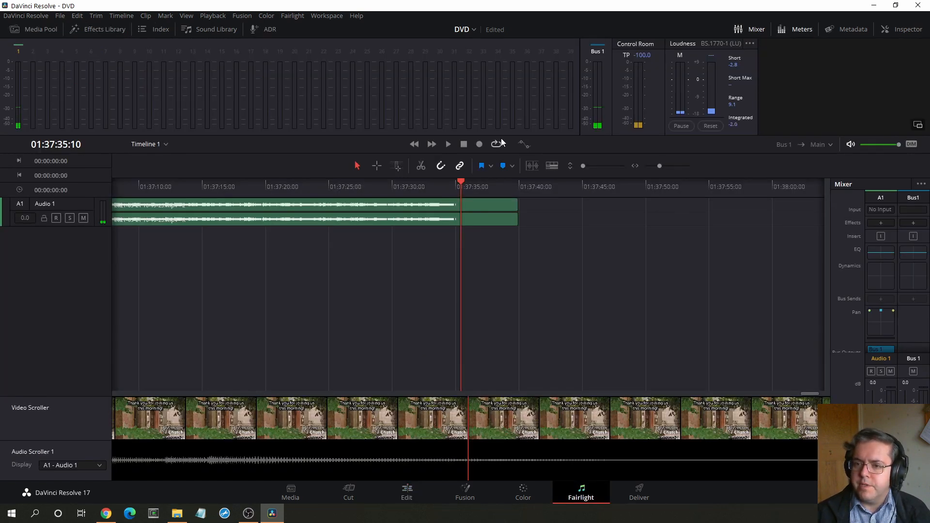
drag(659, 165, 652, 167)
drag(470, 183, 181, 194)
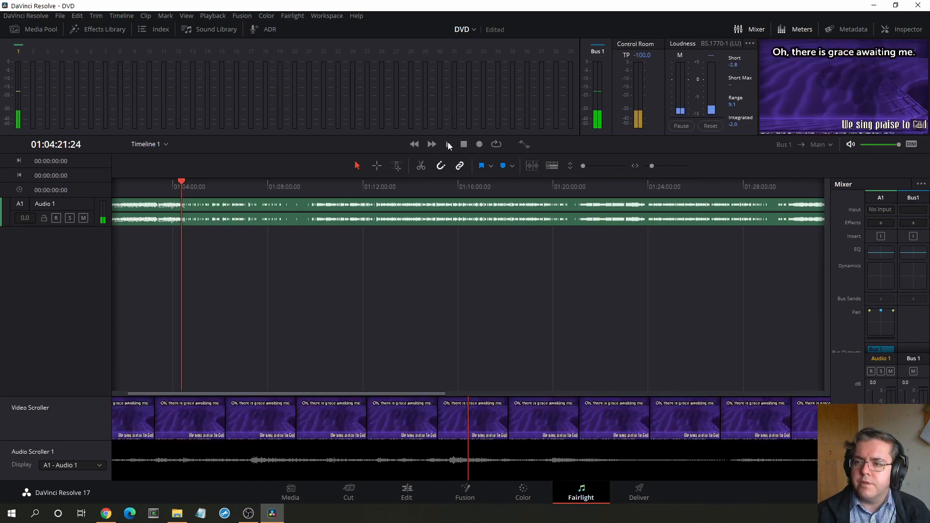
click(447, 142)
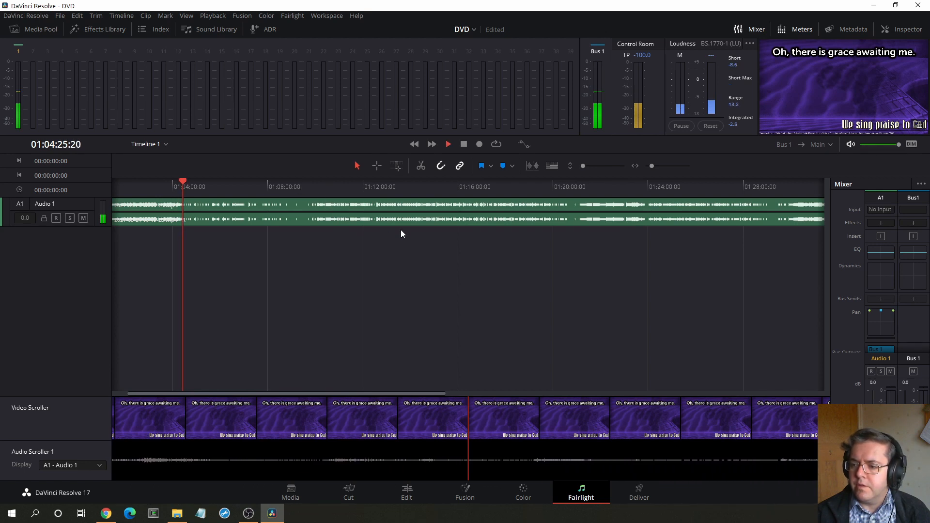
click(449, 144)
click(369, 216)
right_click(368, 214)
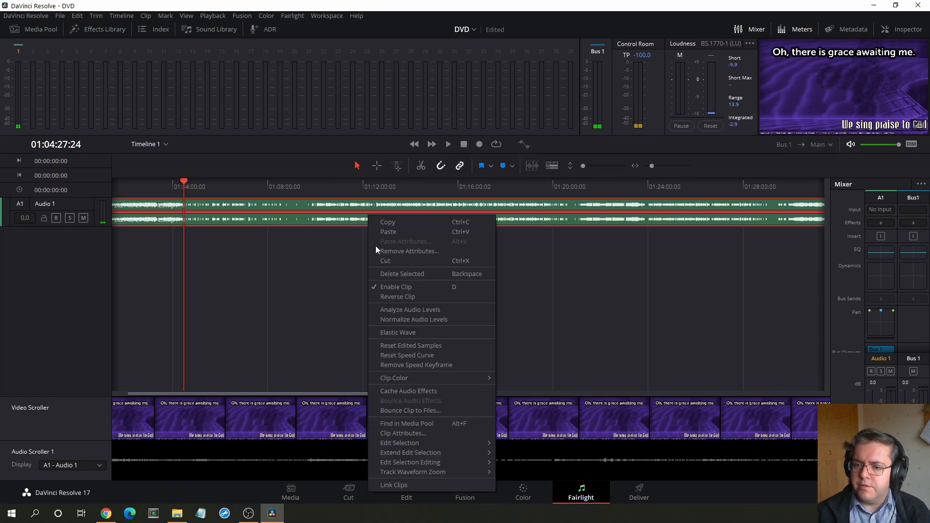
click(410, 320)
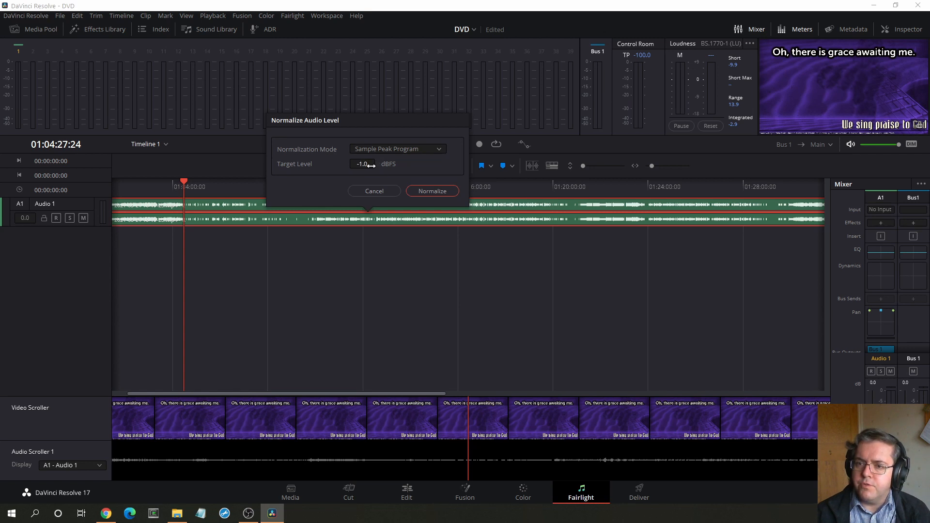
click(429, 192)
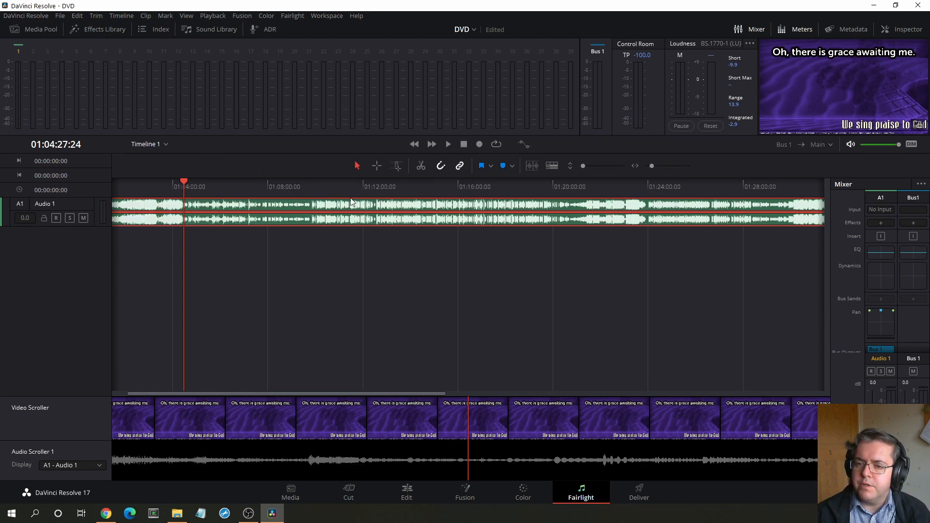
Play back the normalized audio in the opening song and during the opening speaker's words to check the levels
click(448, 144)
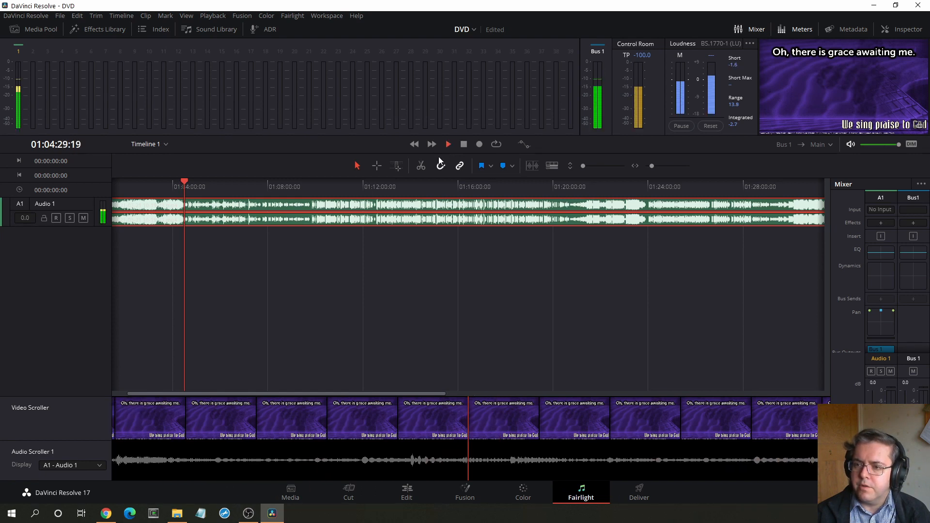
click(463, 144)
drag(205, 191, 129, 183)
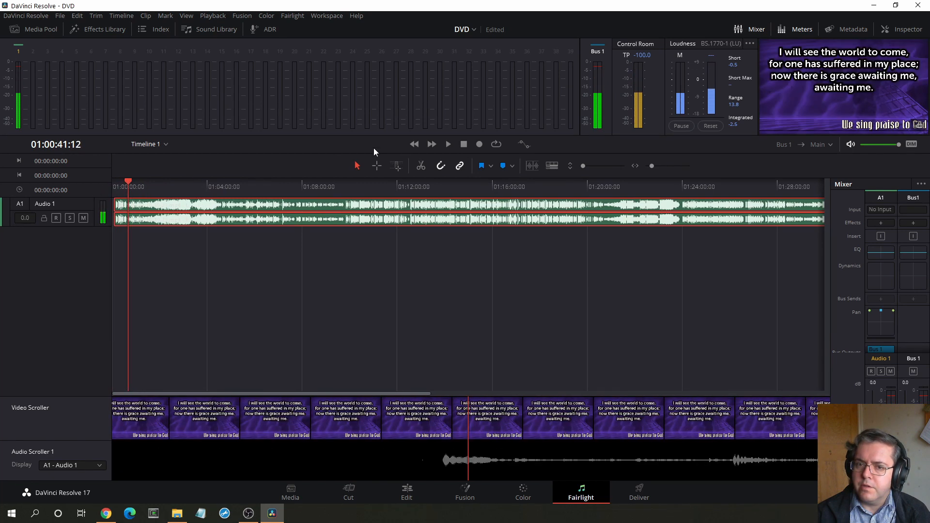
click(449, 144)
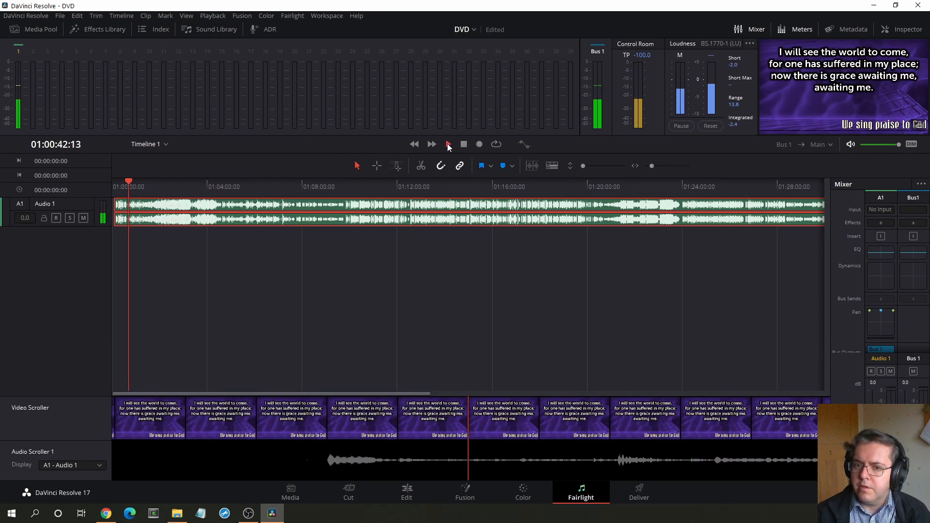
click(464, 145)
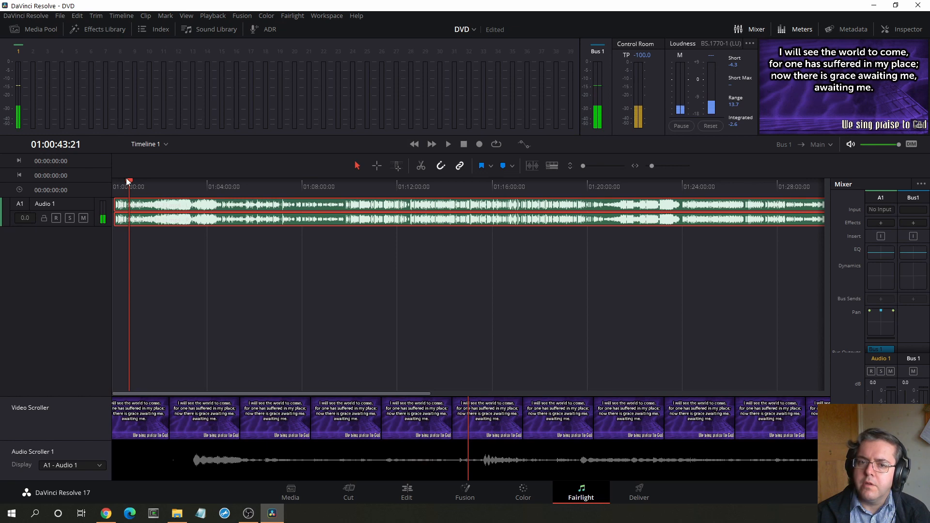
drag(126, 180, 125, 181)
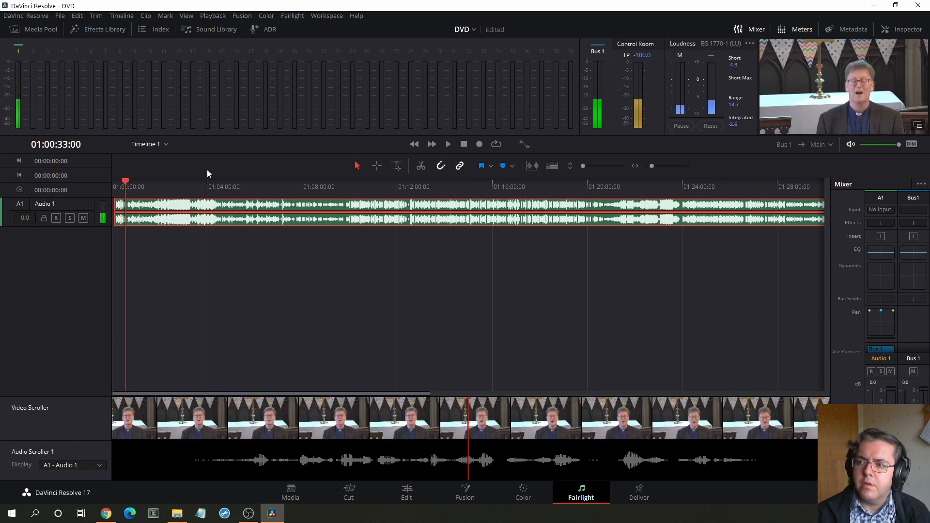
click(449, 144)
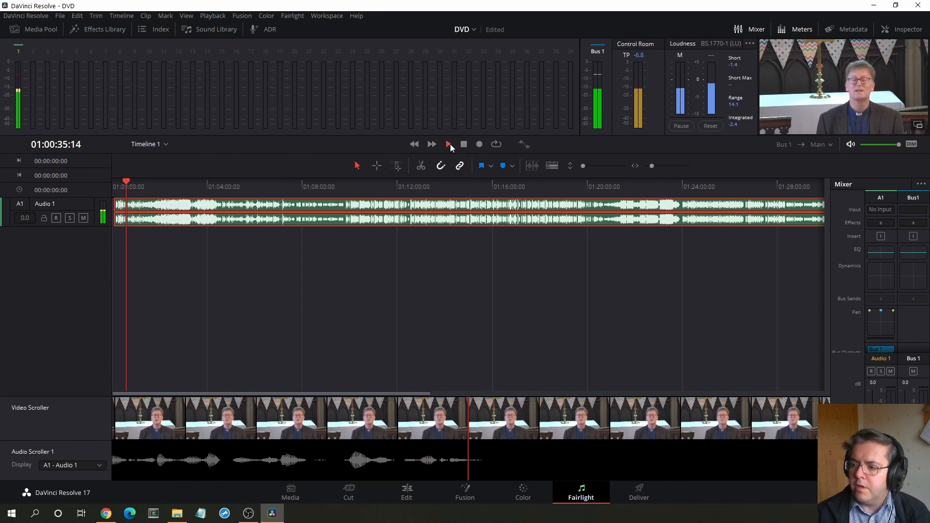
click(462, 145)
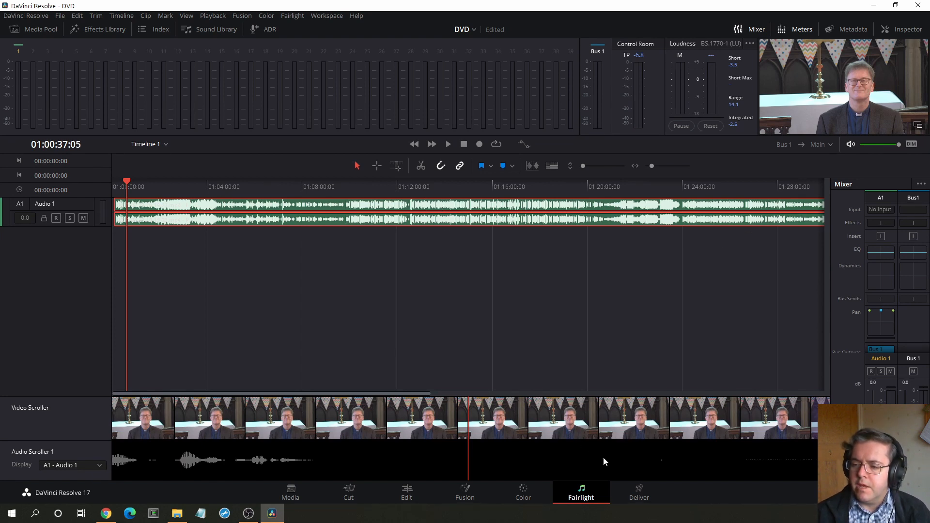
On the Deliver page, set the render destination to the DVD folder inside Church streams\2021-03-21, with the filename DVD
click(644, 499)
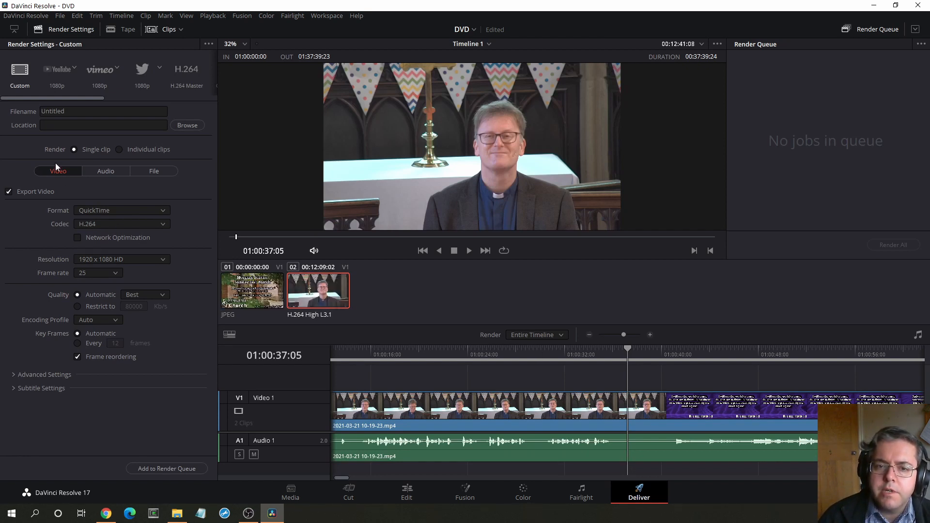
click(187, 125)
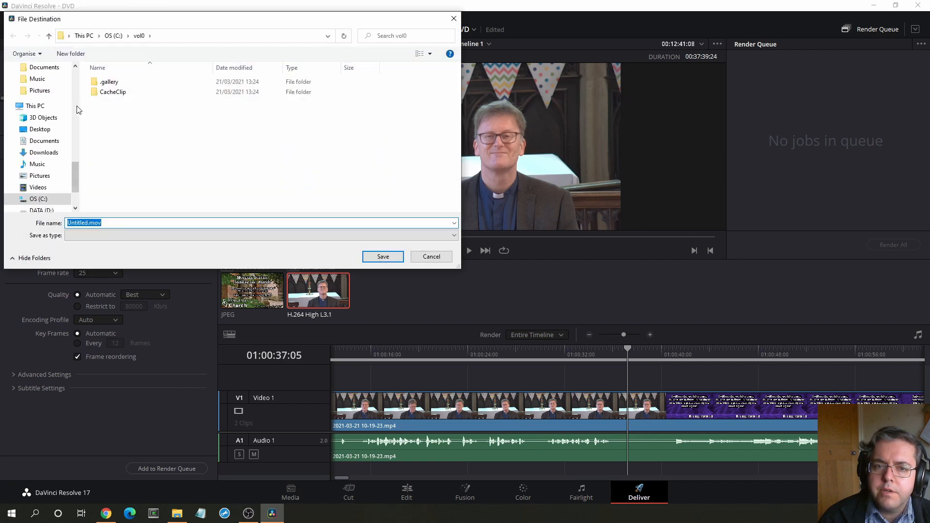
click(43, 79)
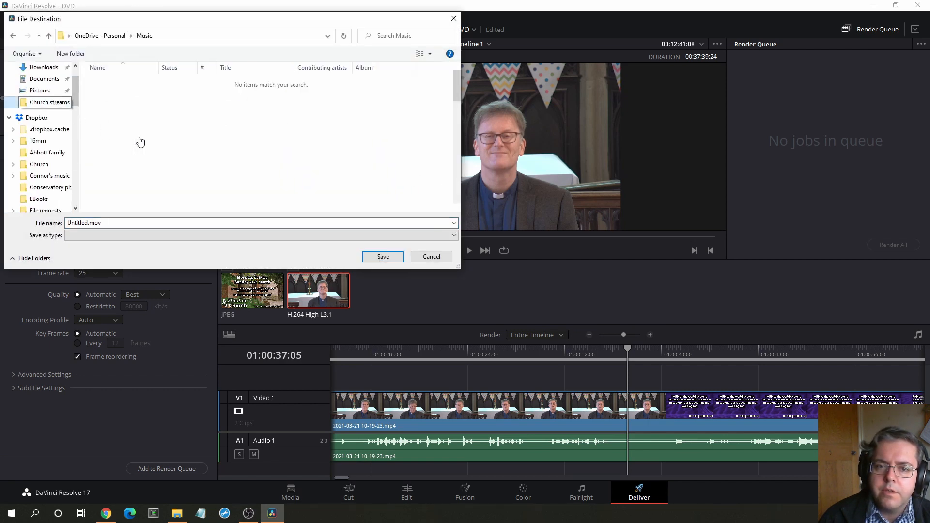
click(49, 102)
scroll(264, 168, down, 5)
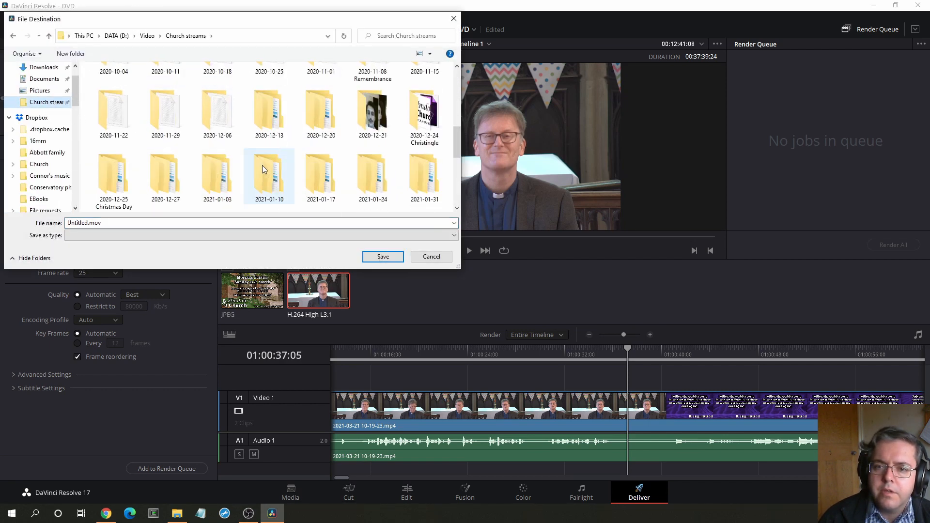
scroll(263, 164, down, 10)
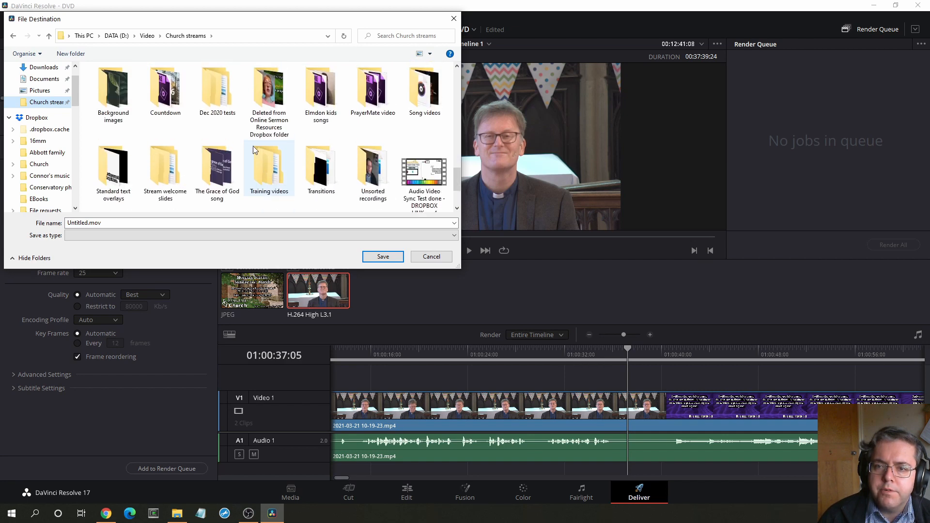
scroll(253, 146, up, 2)
double_click(414, 86)
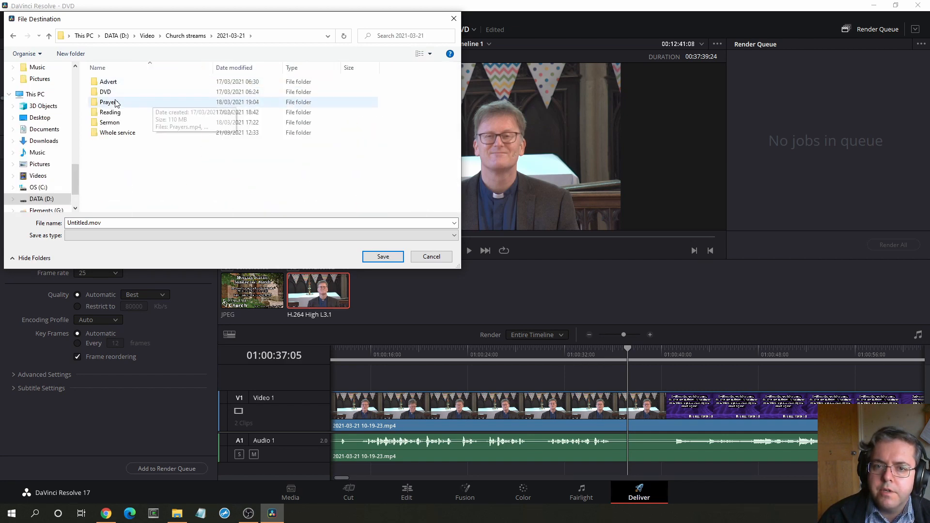
double_click(106, 92)
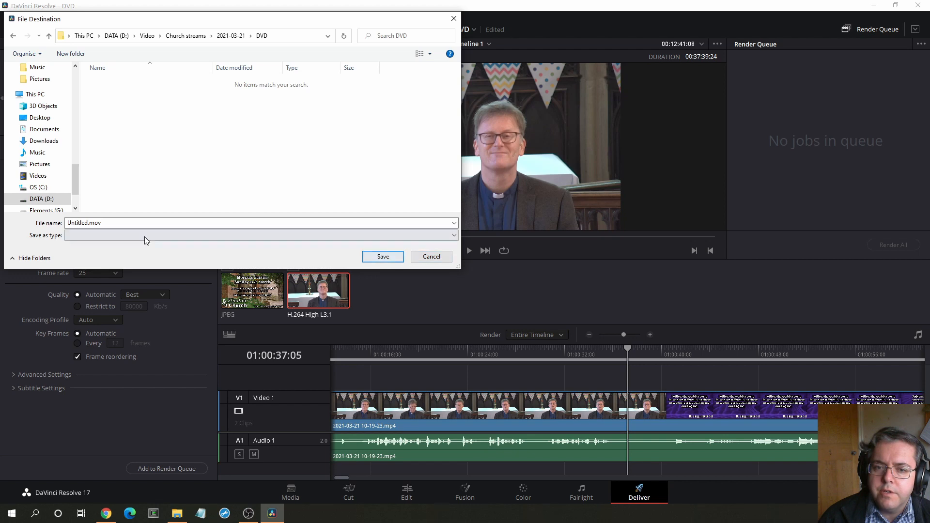
double_click(85, 222)
text(DVD)
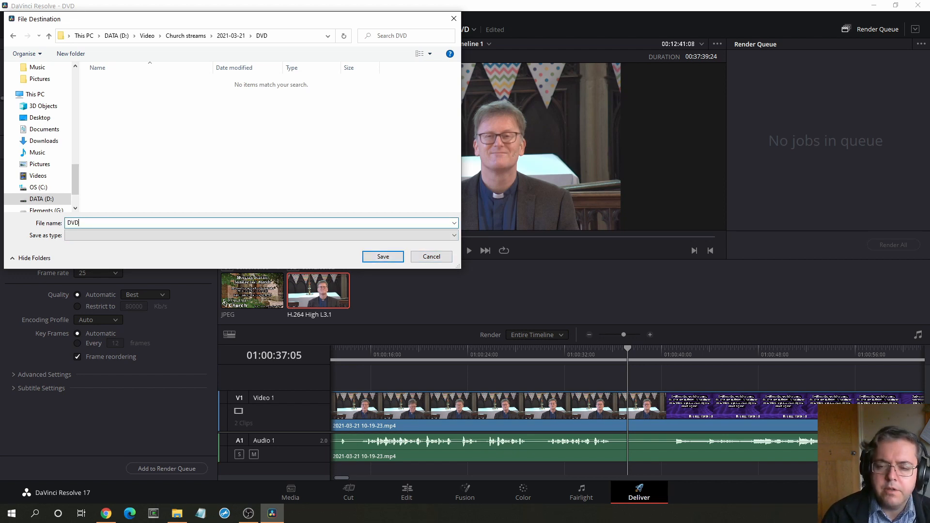
key(Return)
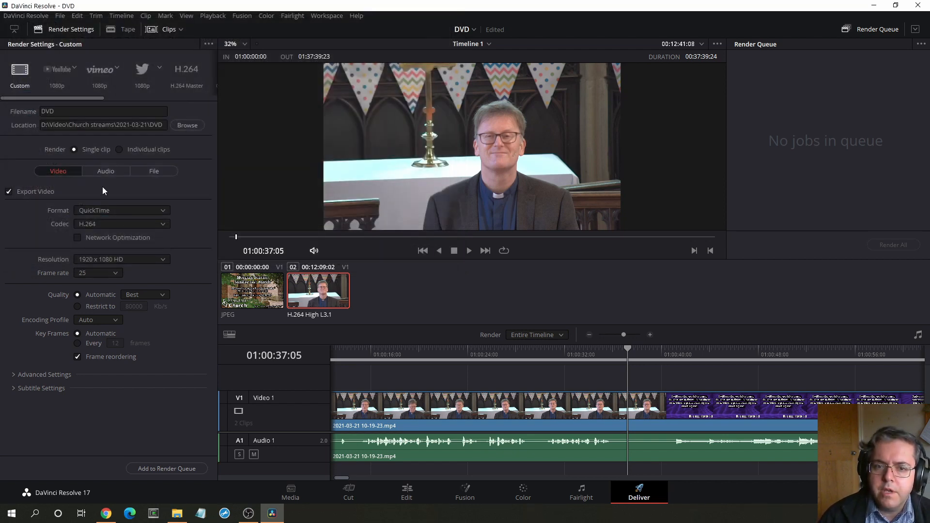
Set the render format to MP4, the resolution to 720 x 576 PAL and the automatic quality to Medium
click(95, 213)
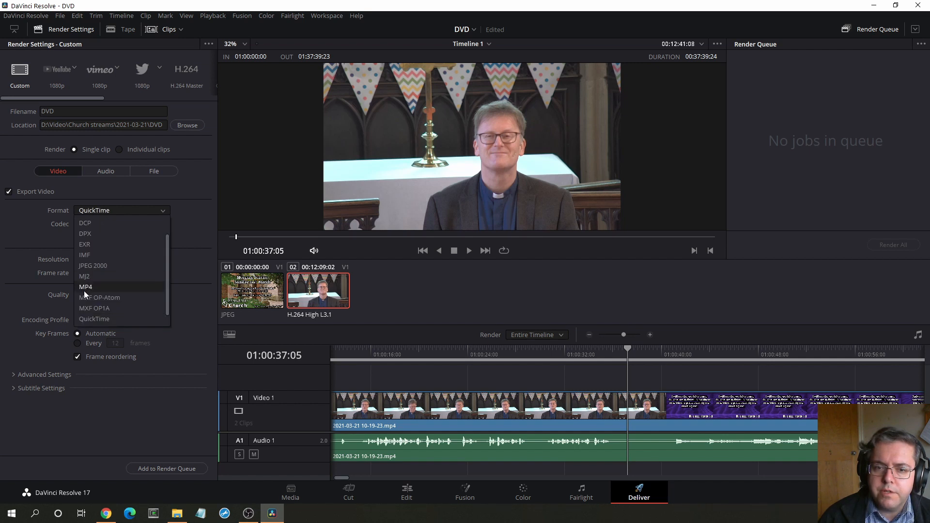
click(84, 291)
click(95, 260)
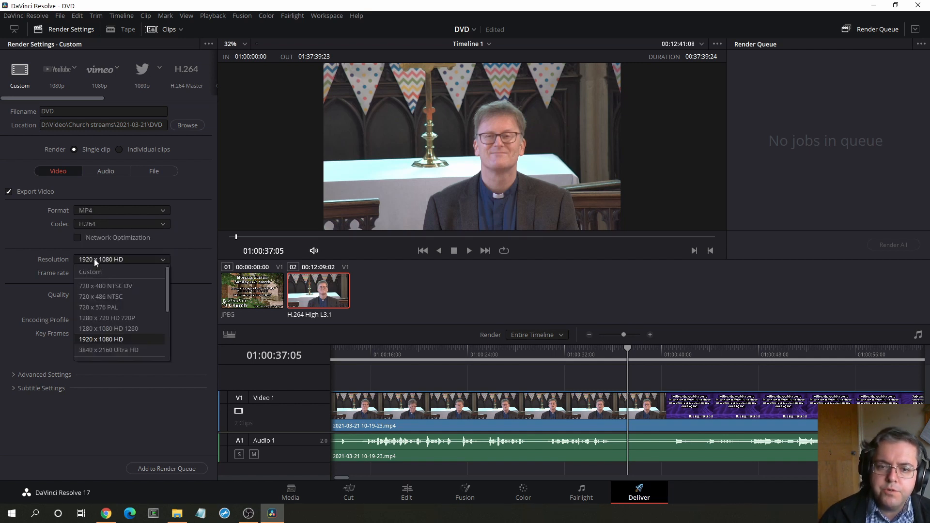
click(114, 307)
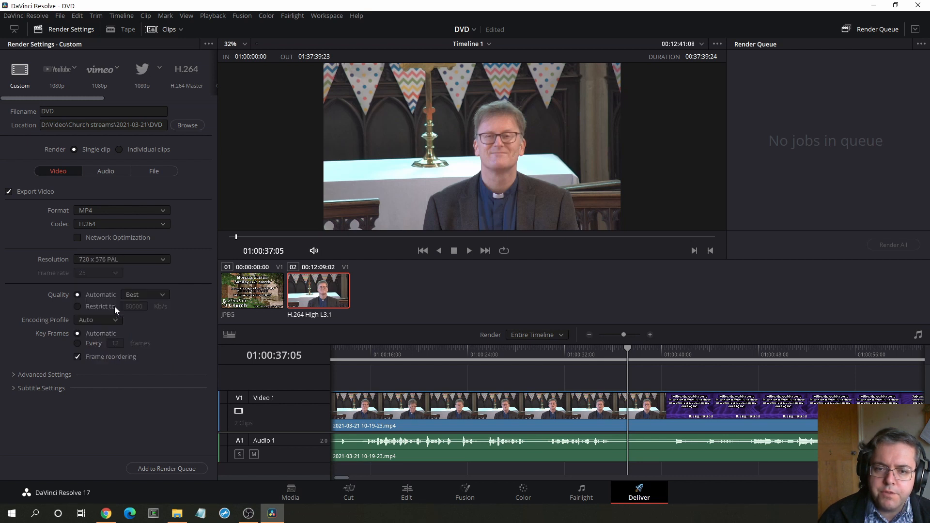
click(142, 297)
click(145, 329)
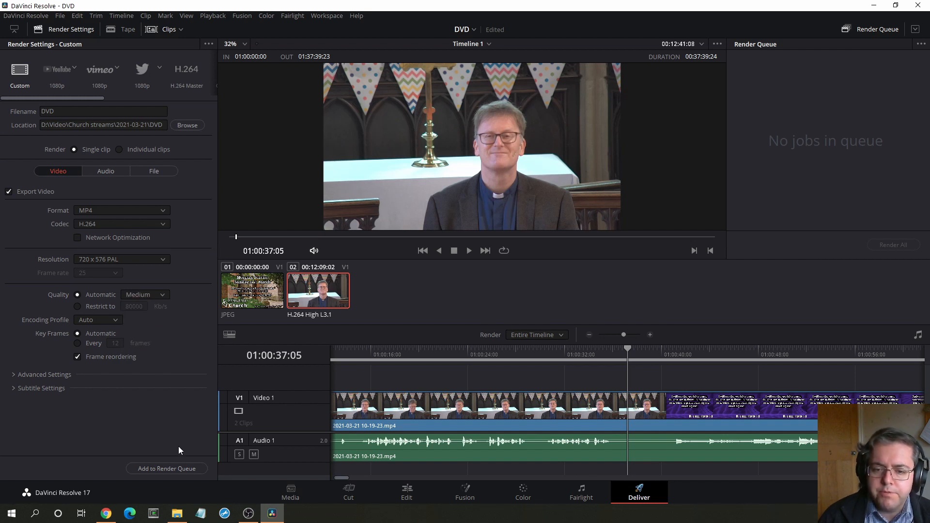
Add the DVD job to the render queue and render it
click(163, 467)
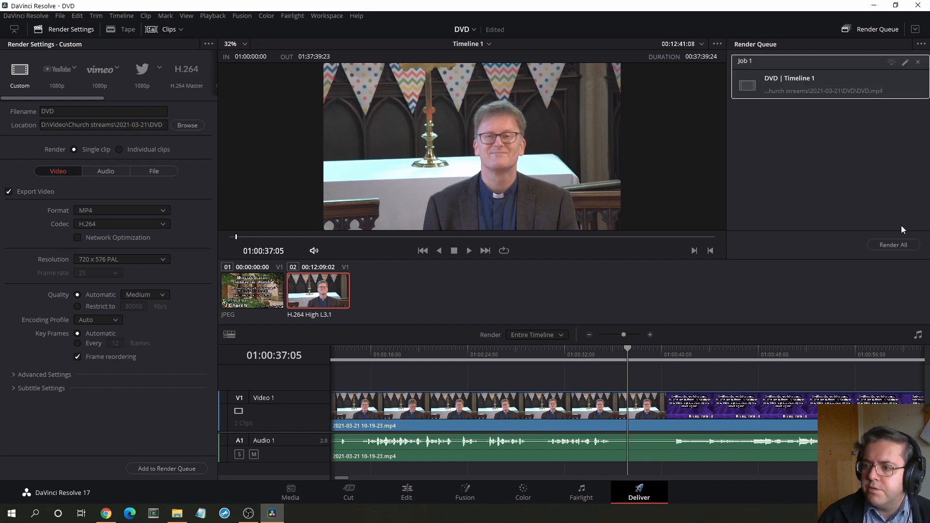
click(892, 245)
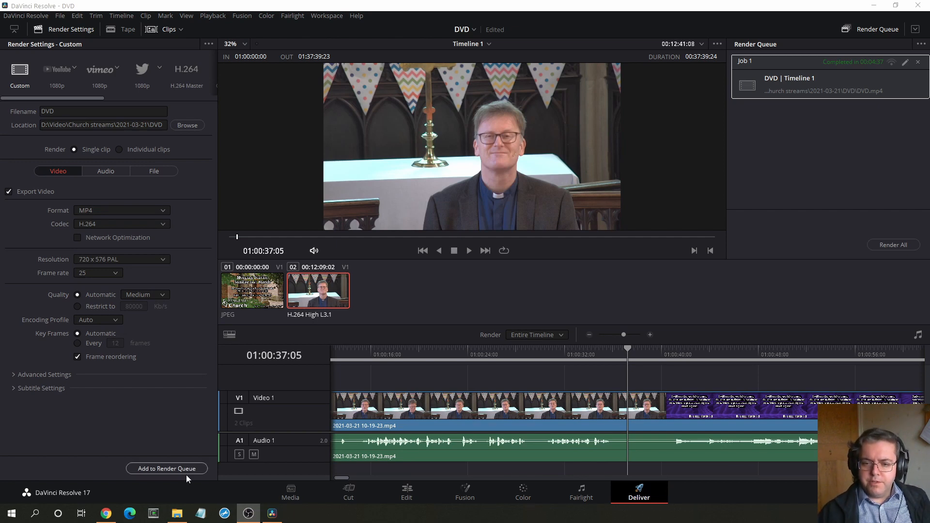
Play the rendered DVD.mp4 from the DVD folder inside 2021-03-21 to check it, and close the player
click(176, 514)
click(425, 197)
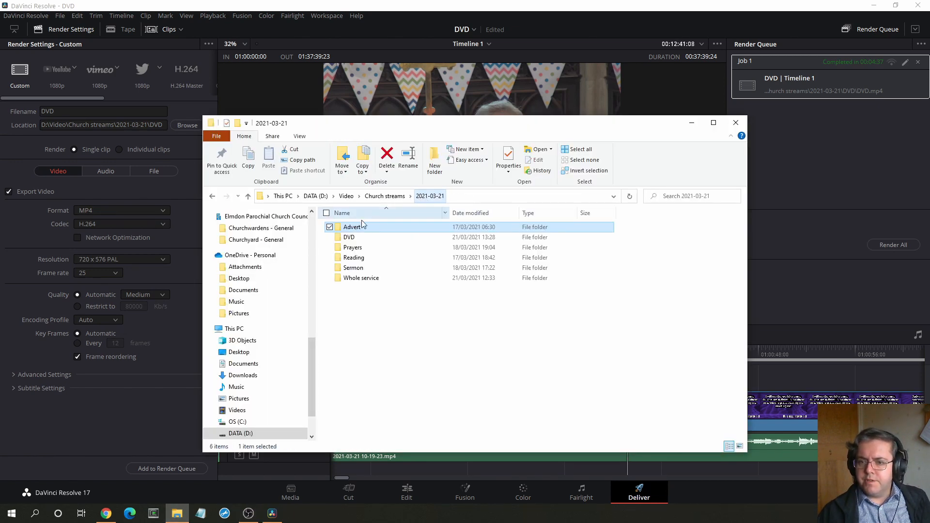
double_click(350, 237)
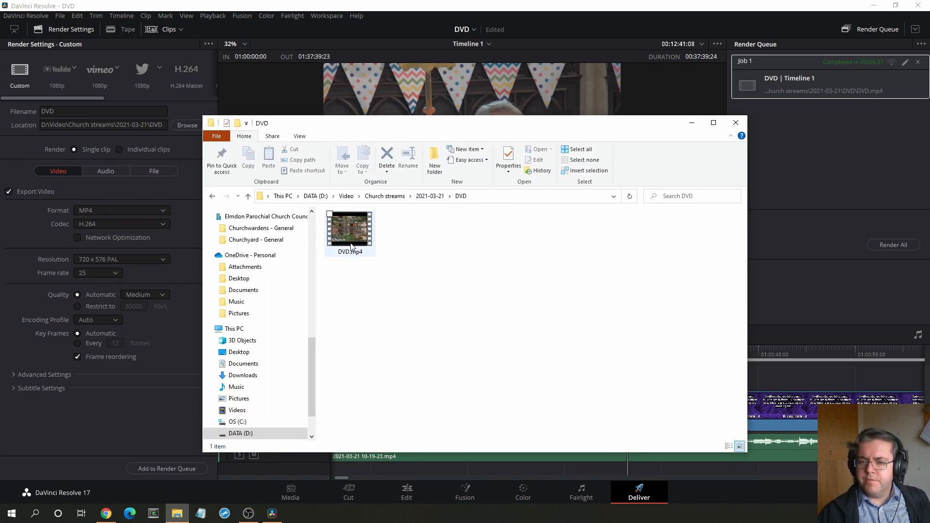
double_click(350, 231)
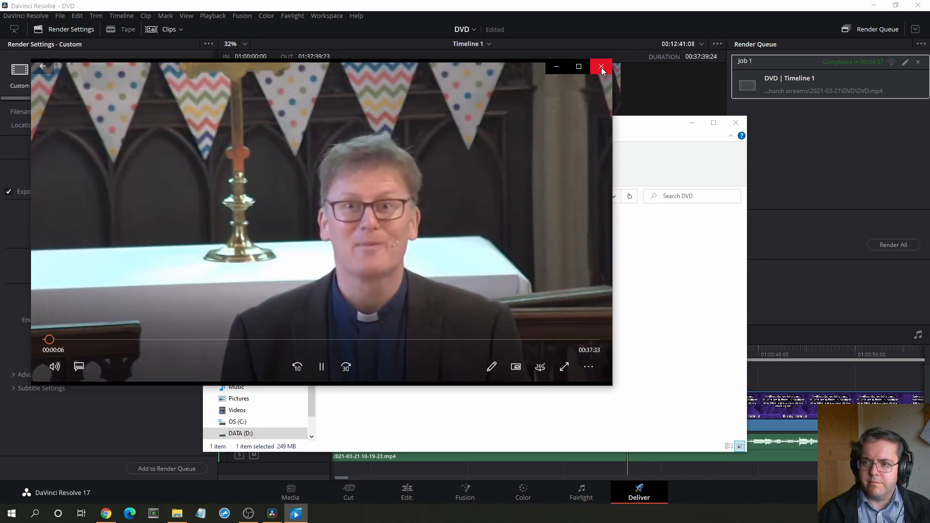
click(601, 67)
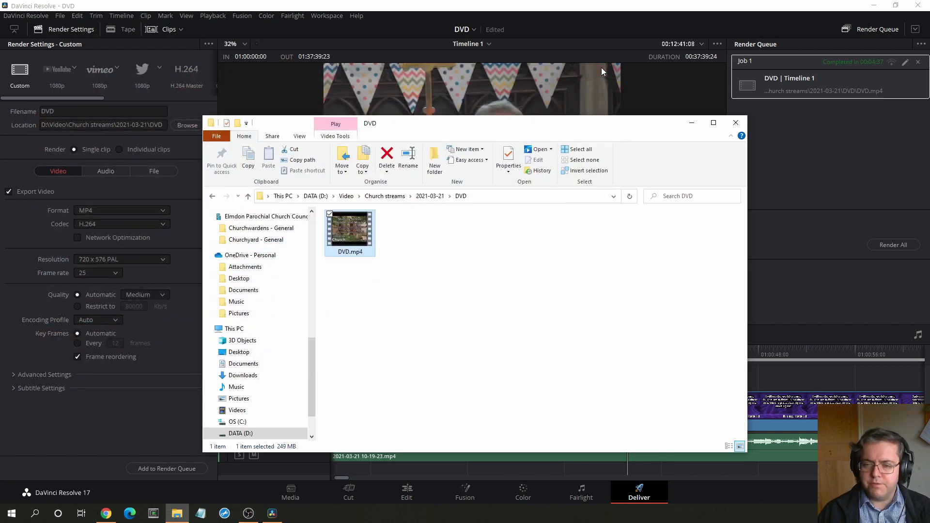
Close DaVinci Resolve, saving the DVD project, and switch to DVDStyler
click(919, 5)
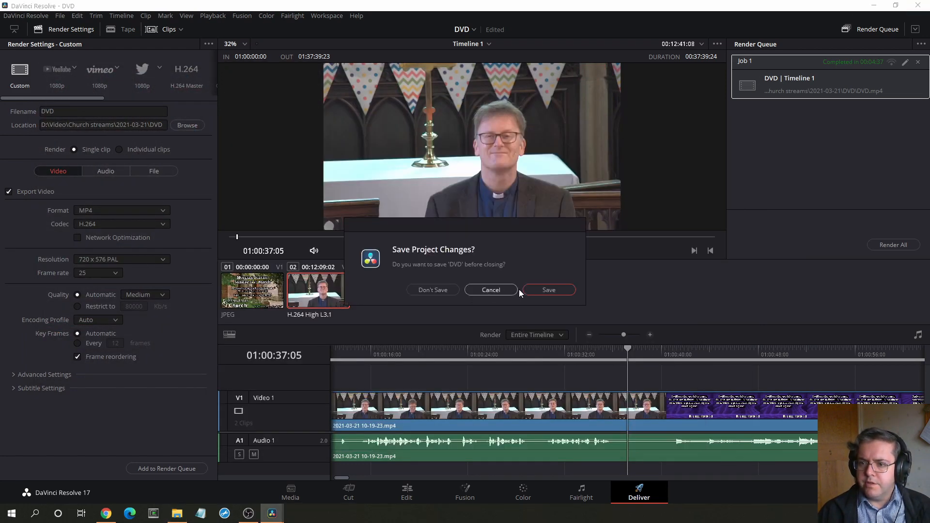
click(533, 290)
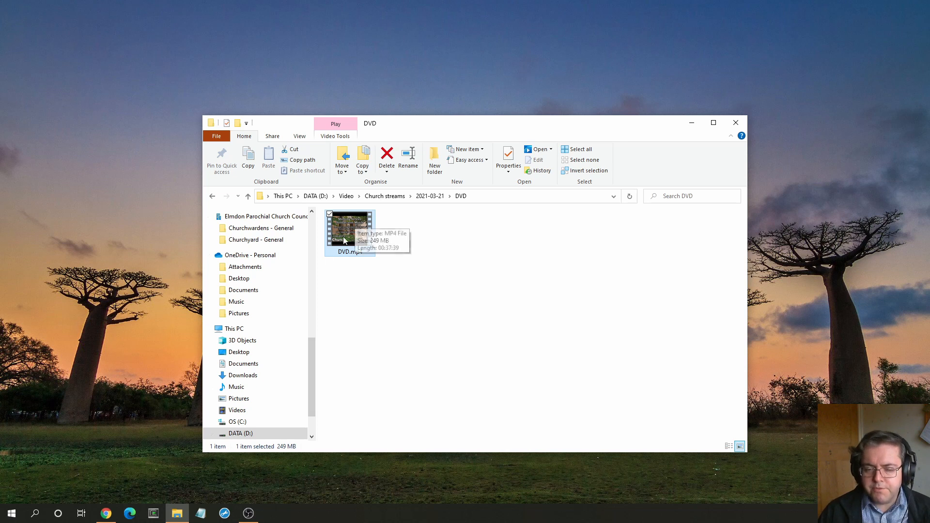
click(9, 515)
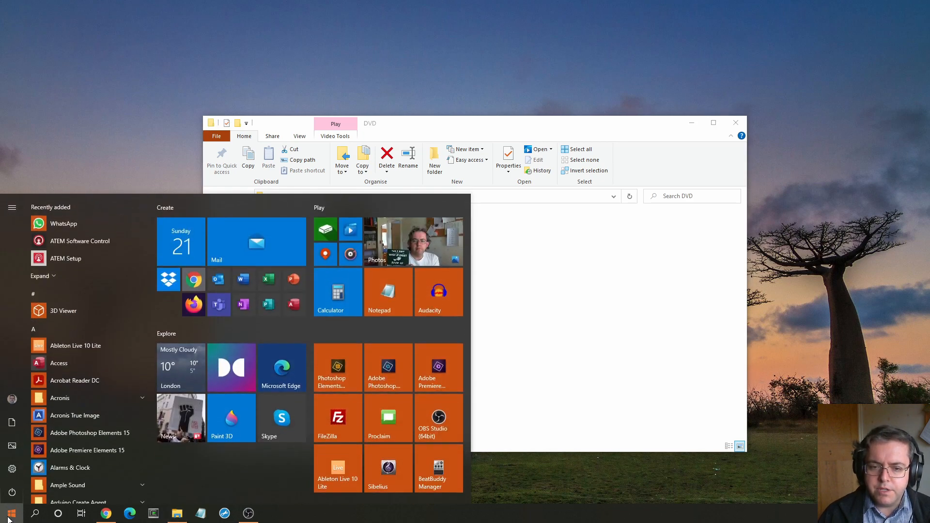
text(dvd)
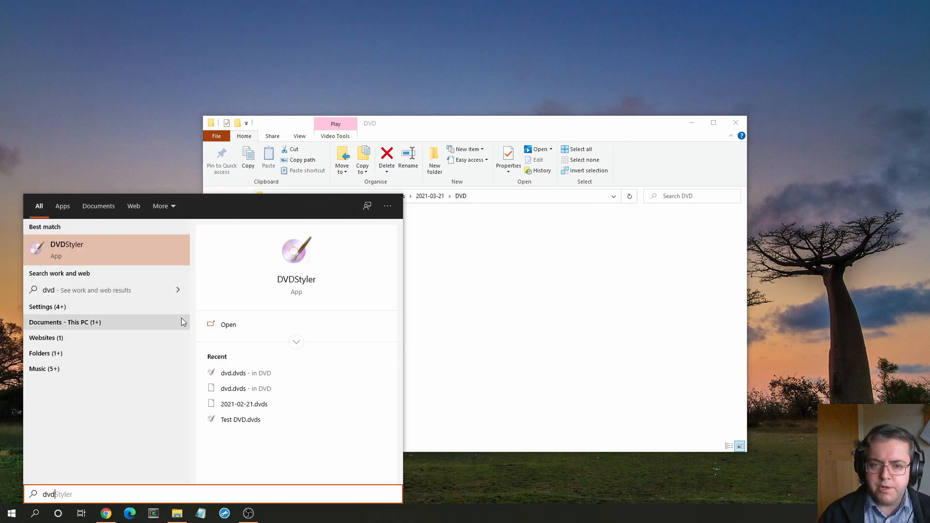
click(297, 265)
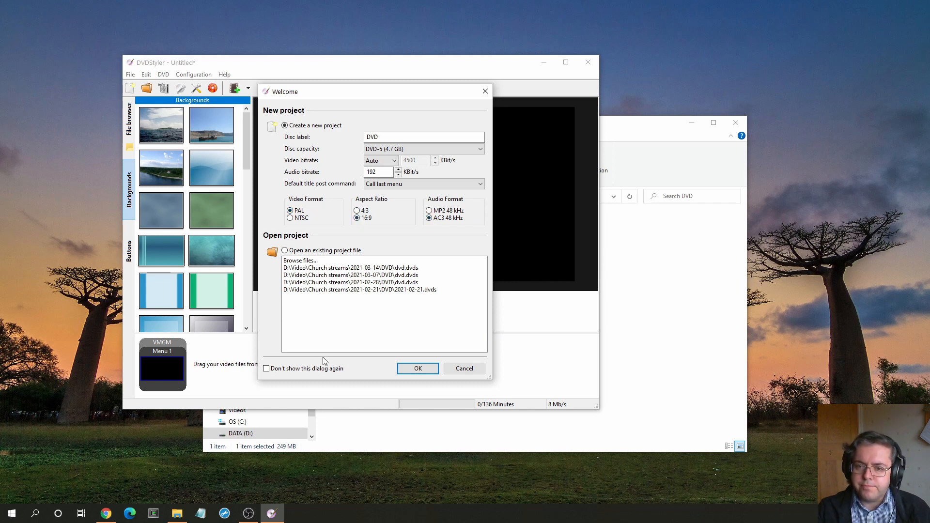
Create a new PAL 16:9 disc project labelled DVD without a menu template, and delete its default Menu 1
click(419, 369)
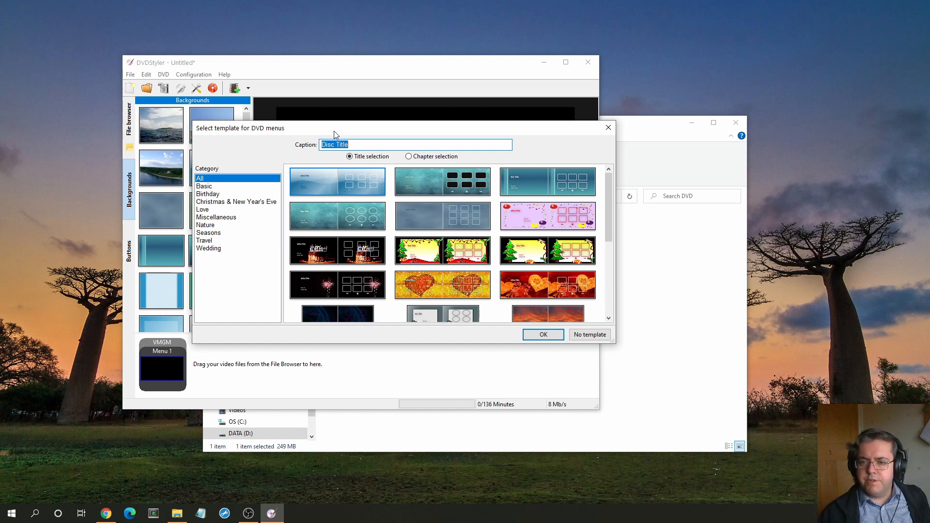
click(590, 335)
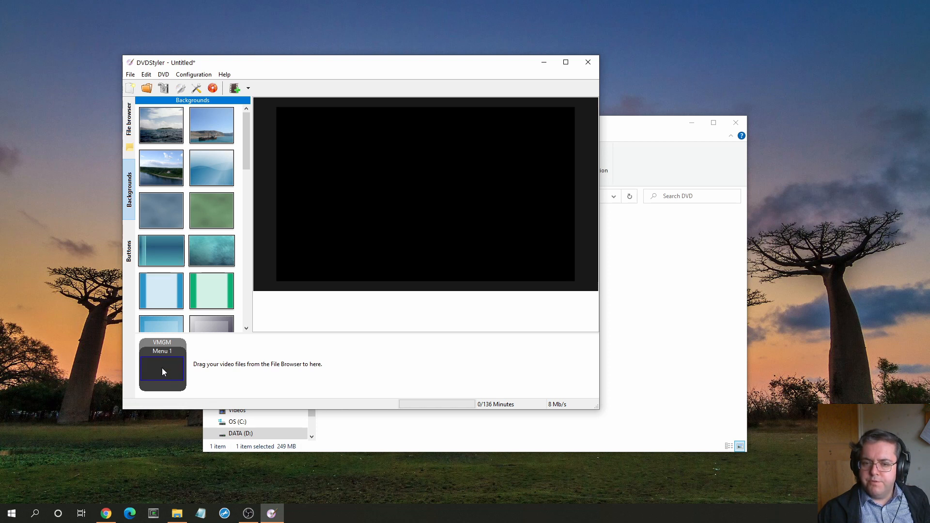
right_click(163, 371)
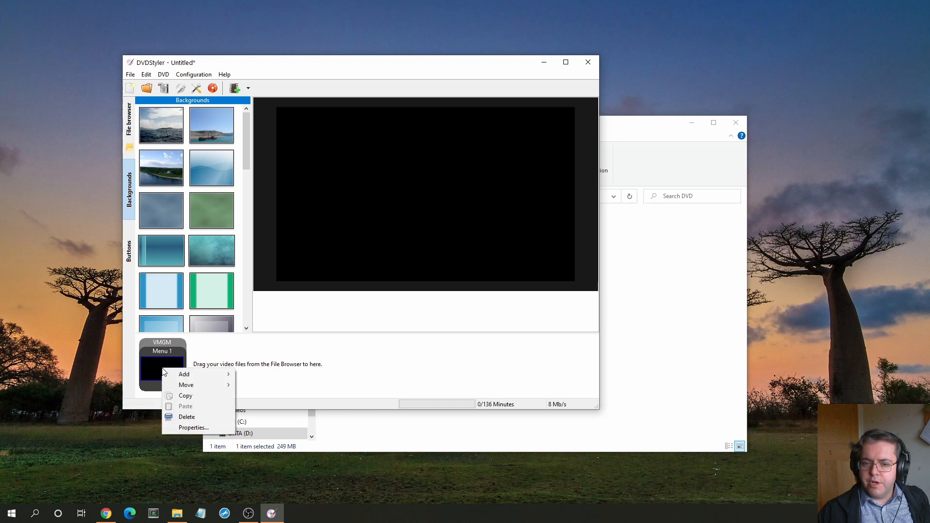
click(198, 416)
click(354, 258)
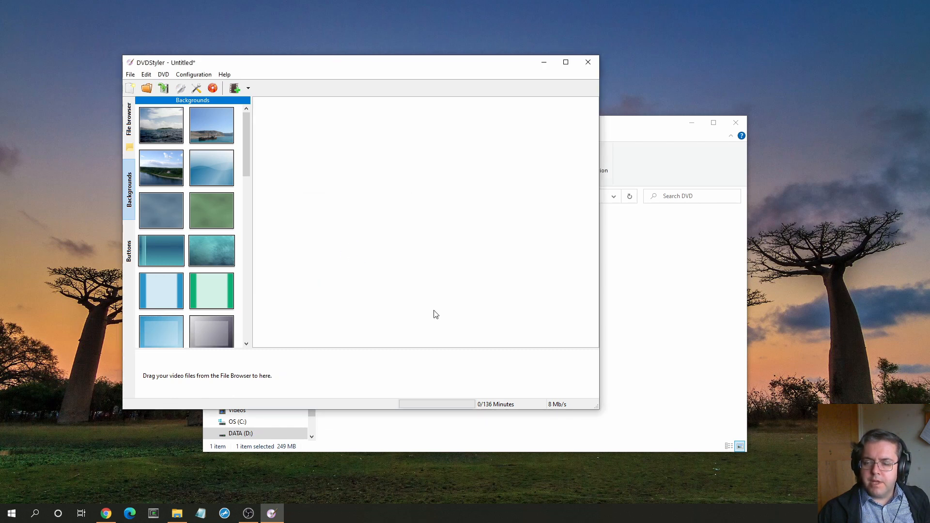
Add DVD.mp4 from the DVD folder to the disc project as its title
click(667, 331)
drag(366, 232, 169, 374)
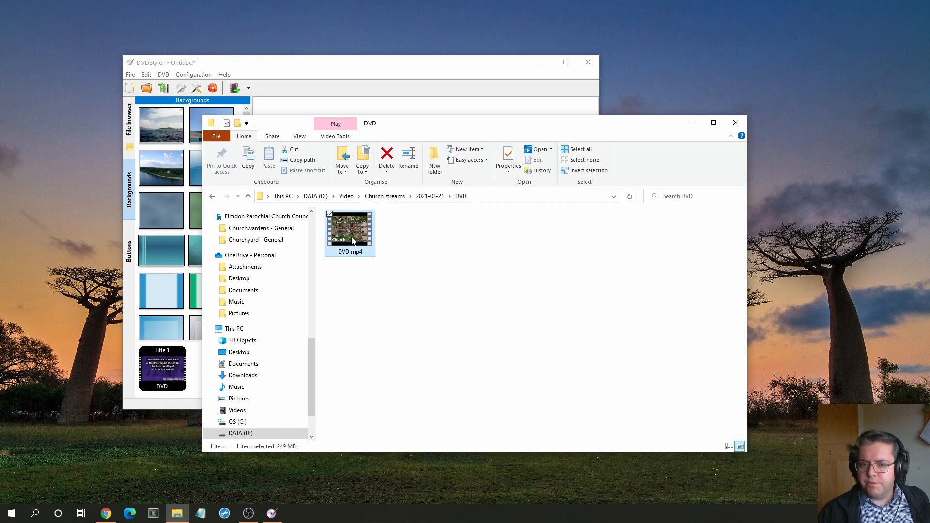
click(282, 75)
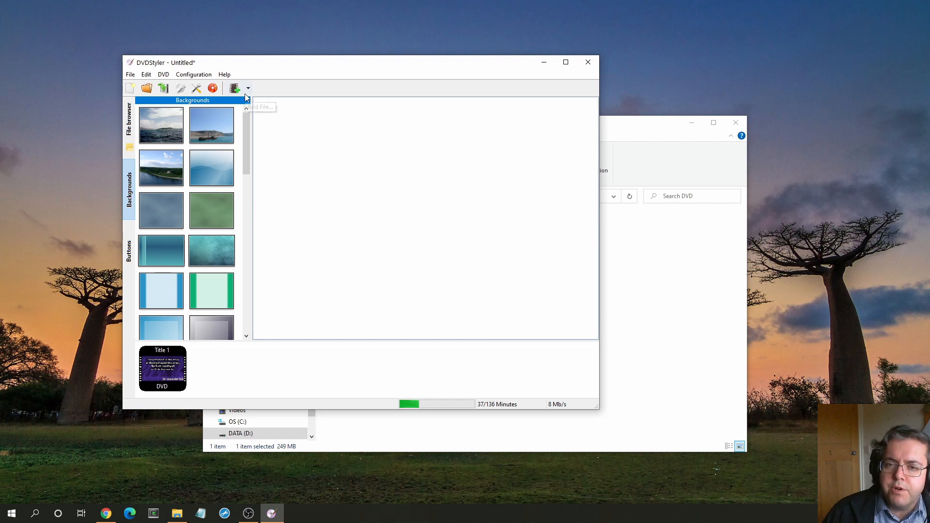
Set the disc's first play command to "jump title 1;" in the DVD properties
click(181, 89)
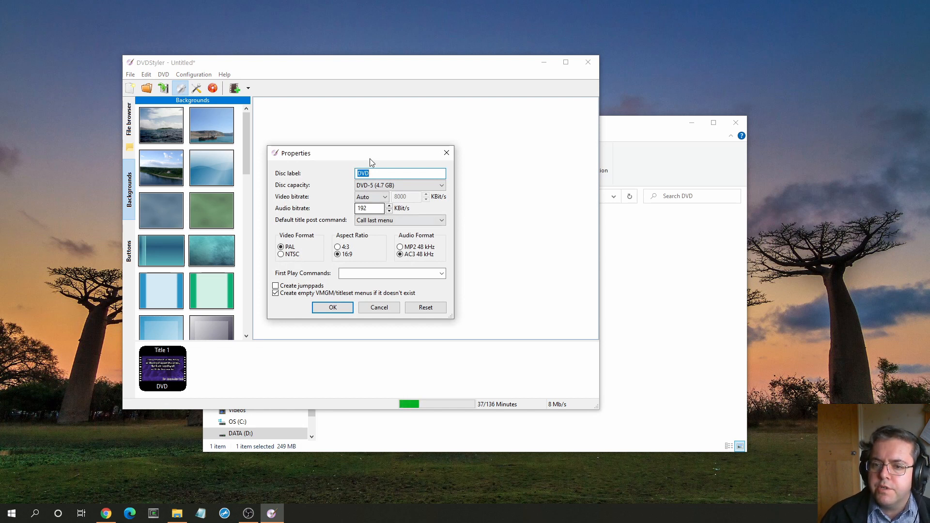
click(442, 274)
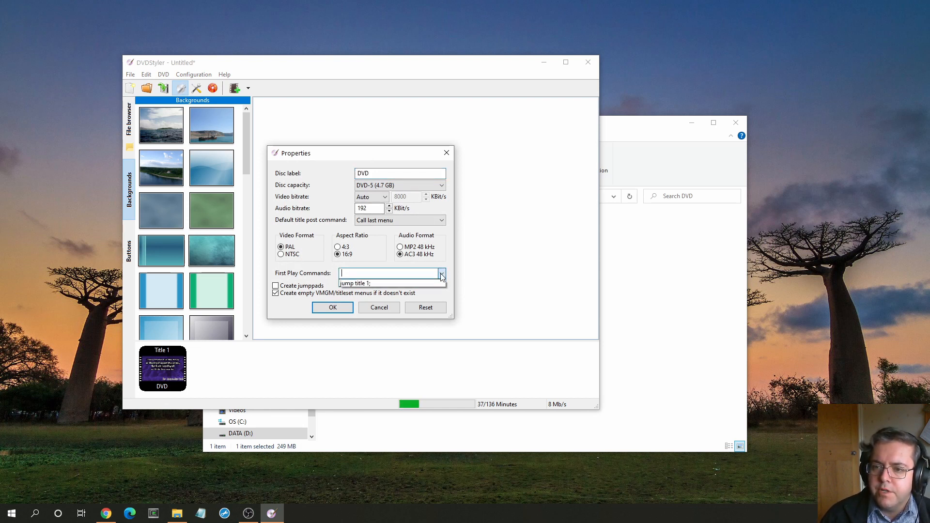
click(372, 284)
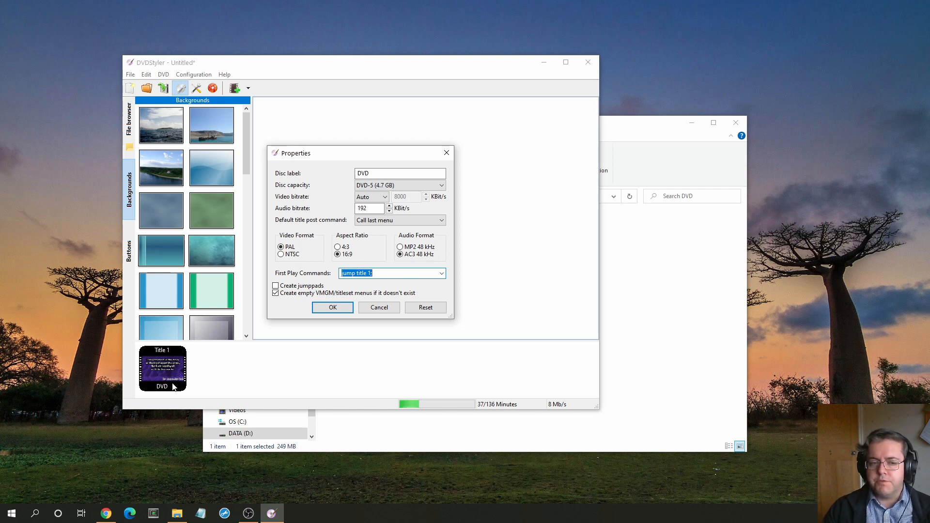
click(345, 308)
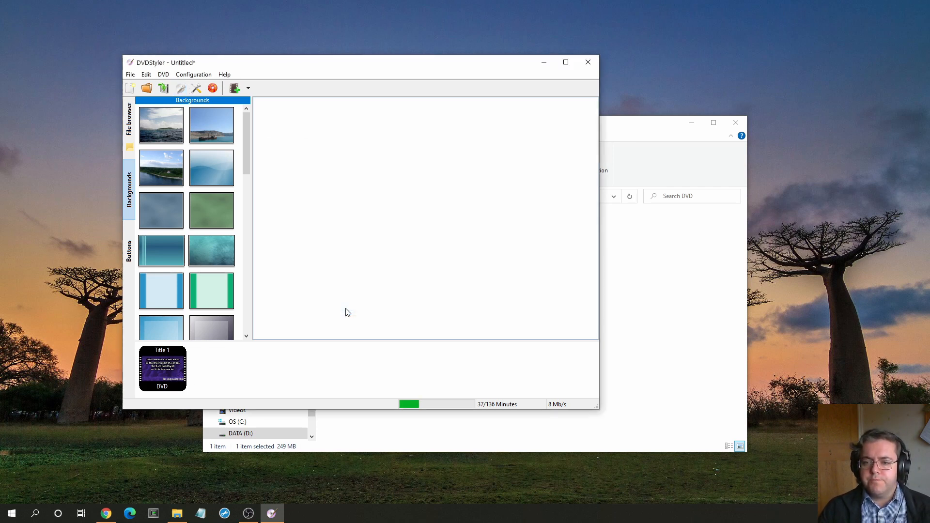
Set the post command of Title 1 to "exit;" in its properties
right_click(160, 365)
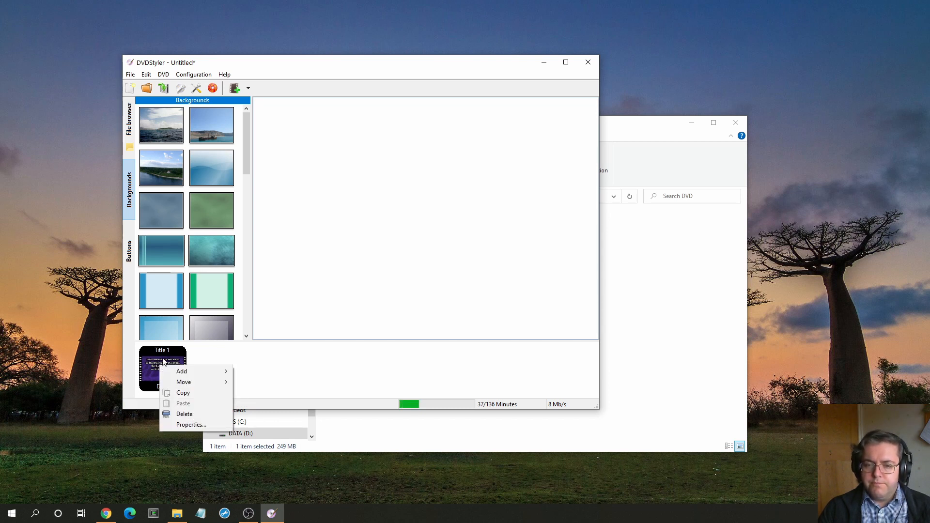
click(191, 425)
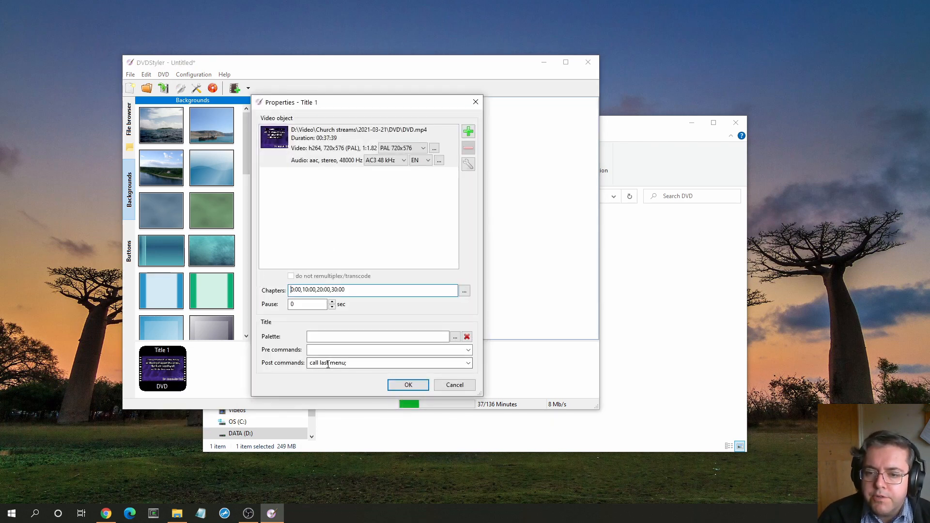
click(469, 363)
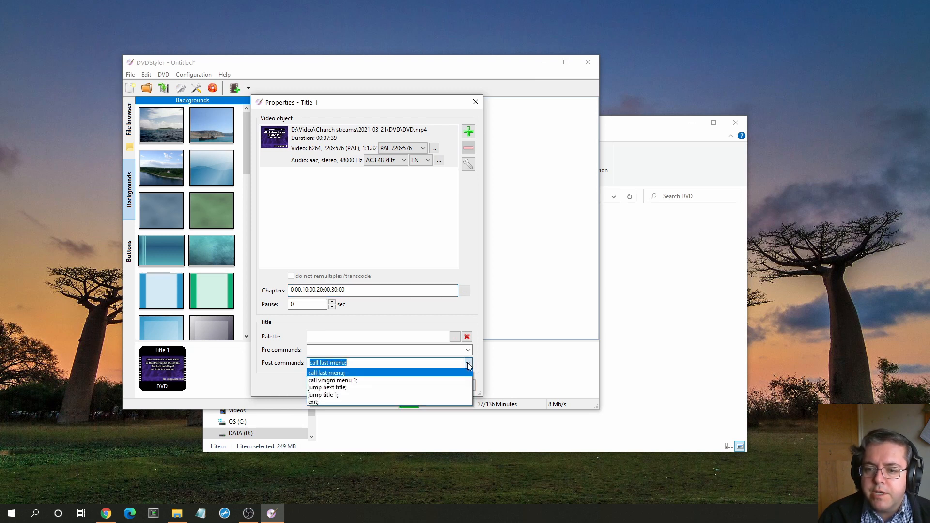
click(369, 396)
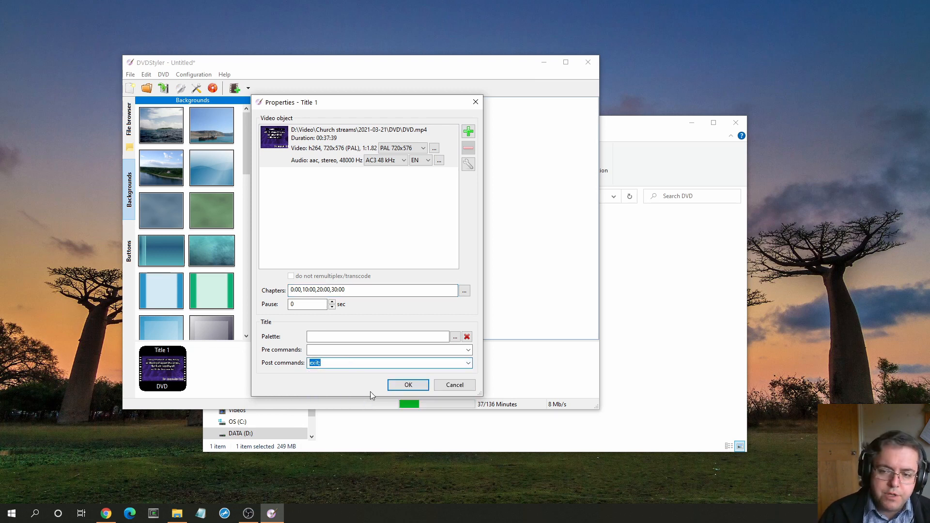
click(410, 386)
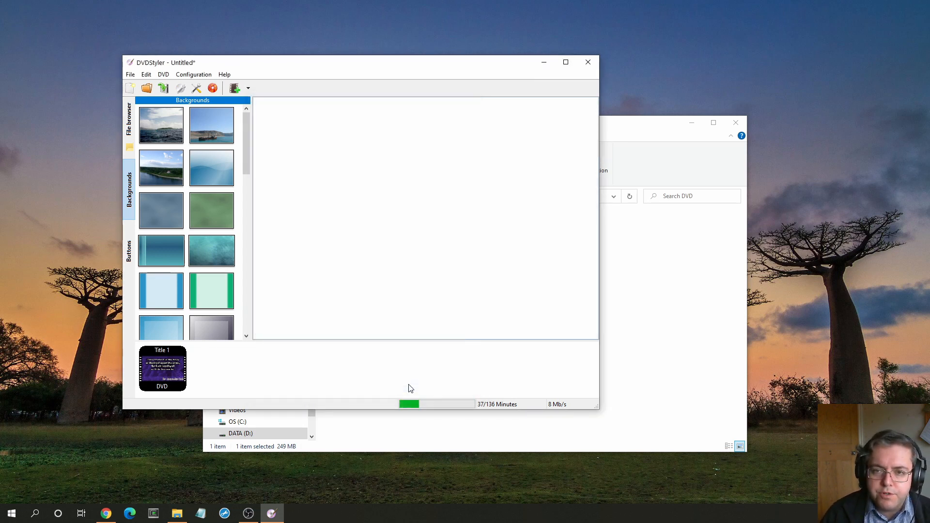
Save the disc project as dvd.dvds in the Church streams\2021-03-21\DVD folder
click(130, 74)
click(155, 117)
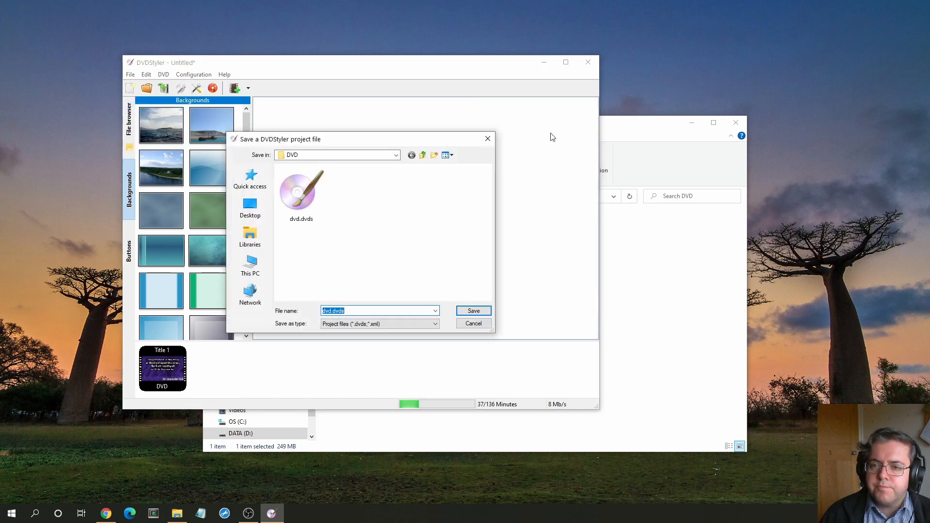
click(423, 155)
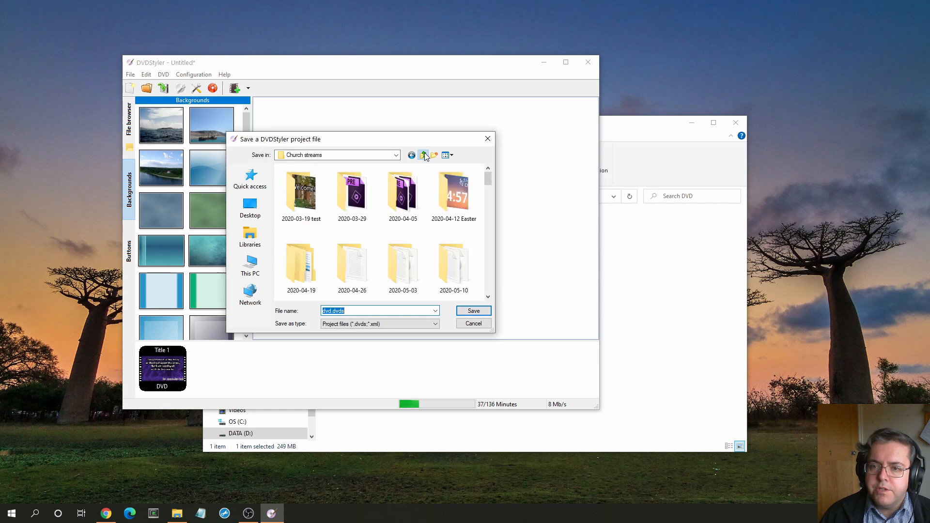
scroll(366, 240, down, 10)
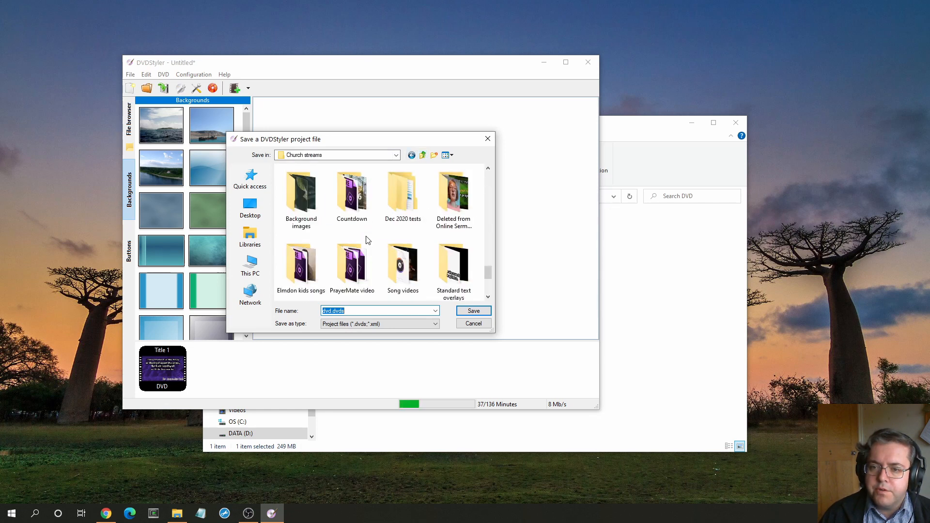
scroll(367, 239, up, 10)
double_click(450, 194)
double_click(312, 193)
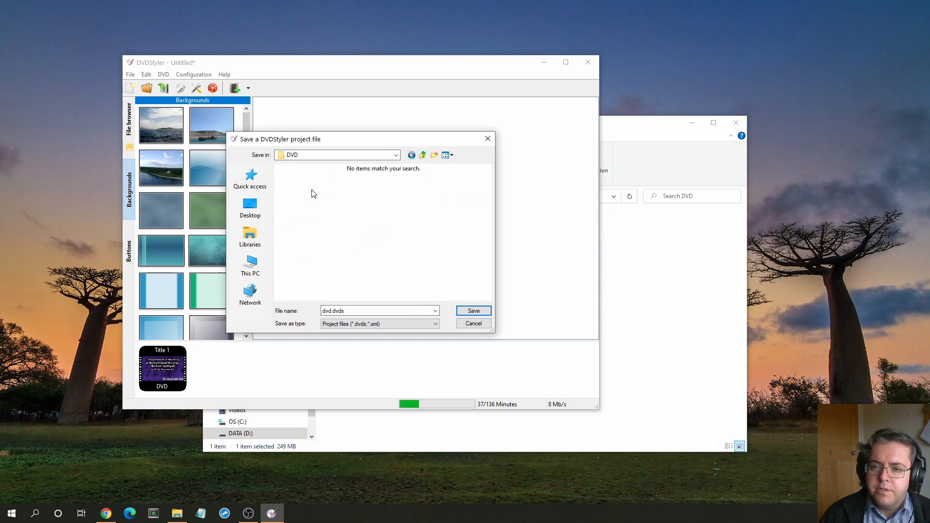
click(477, 311)
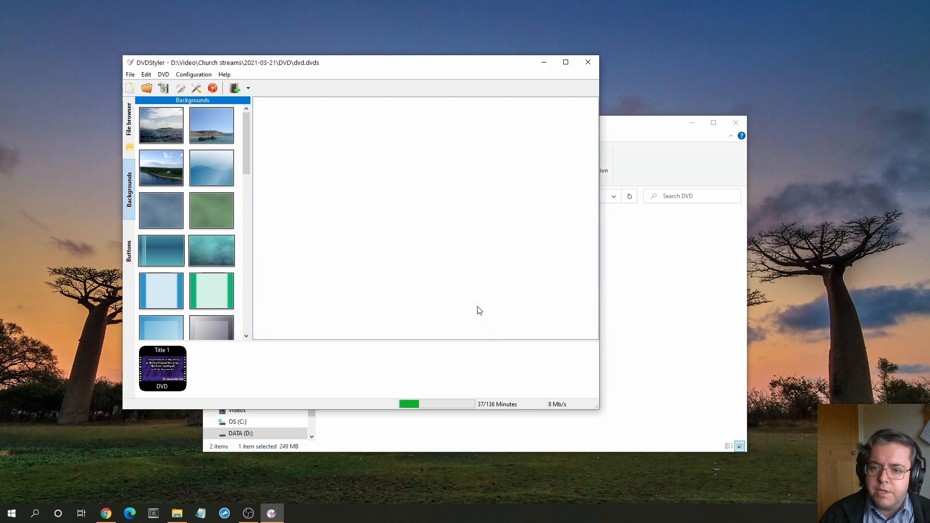
Generate the disc as an ISO image, saved as dvd.iso in the Church streams\2021-03-21\DVD folder, with preview enabled
click(213, 89)
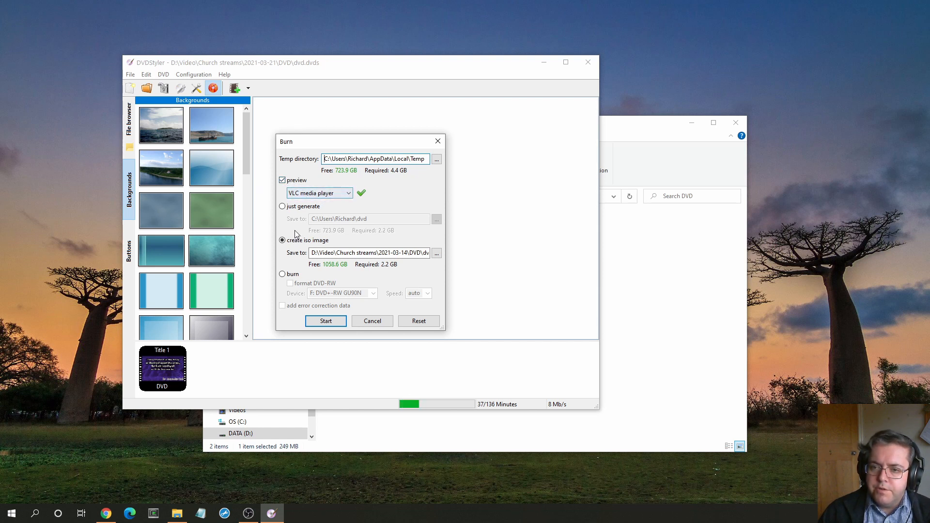
click(437, 254)
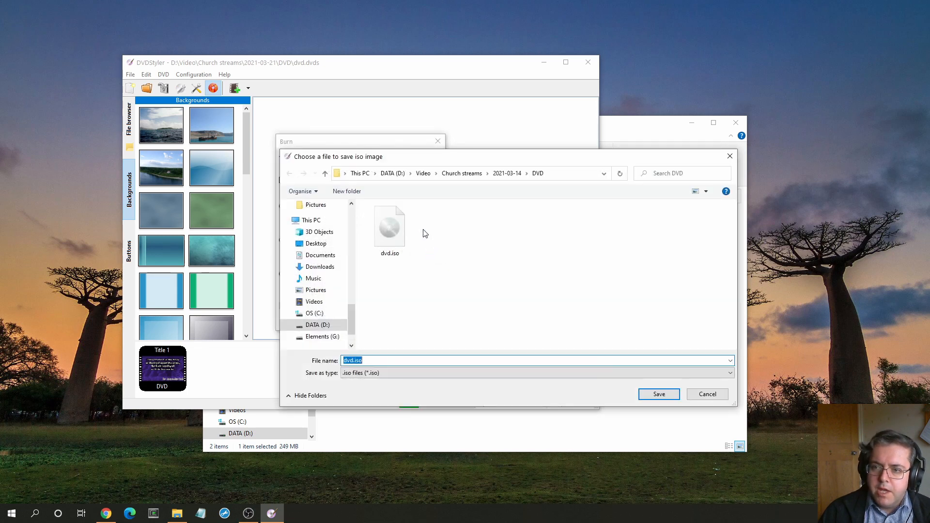
click(470, 173)
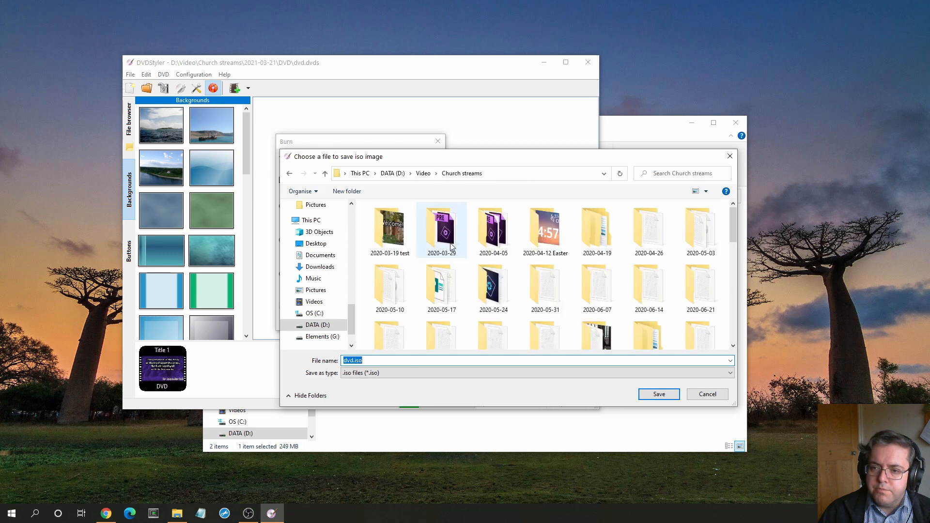
scroll(458, 248, down, 3)
scroll(459, 249, down, 5)
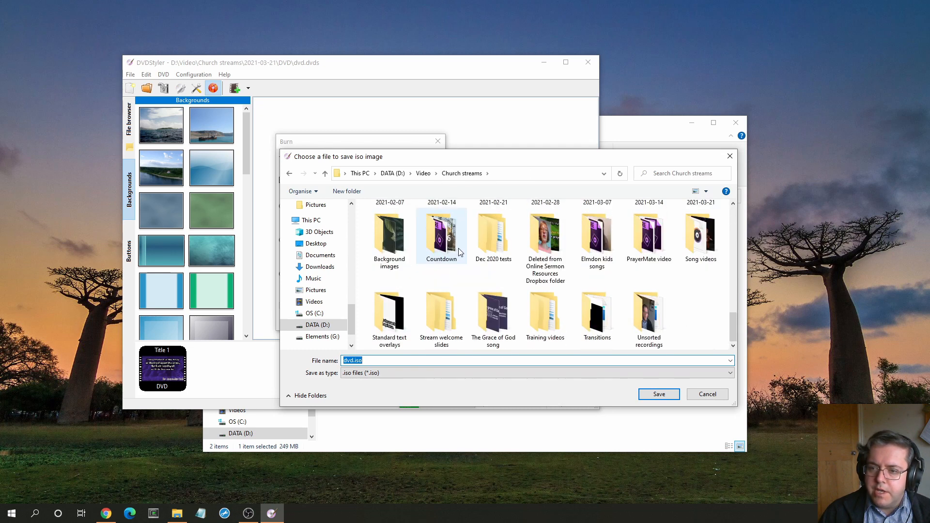
double_click(700, 224)
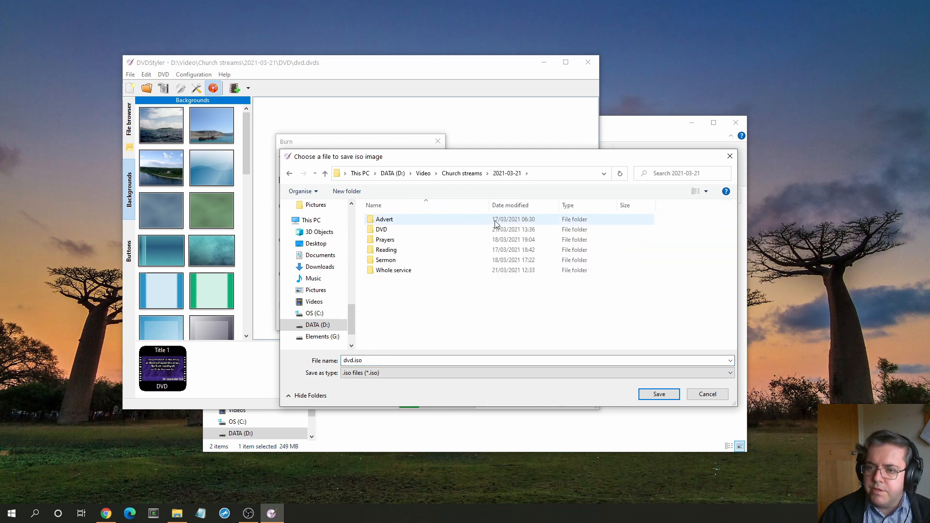
double_click(395, 235)
click(657, 393)
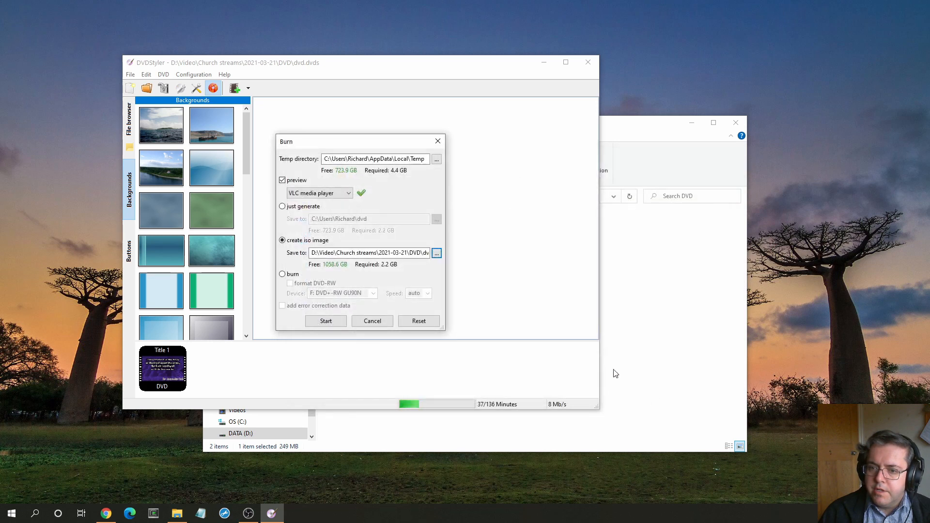
click(326, 321)
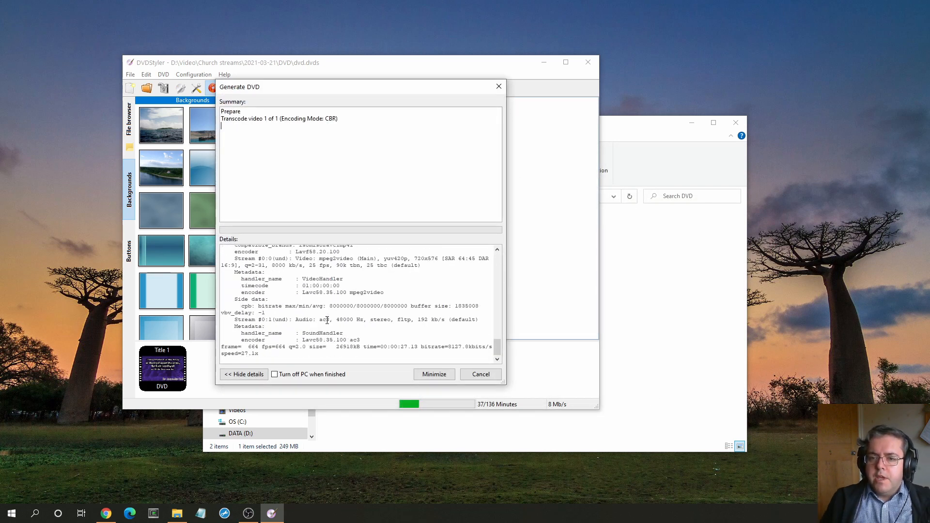